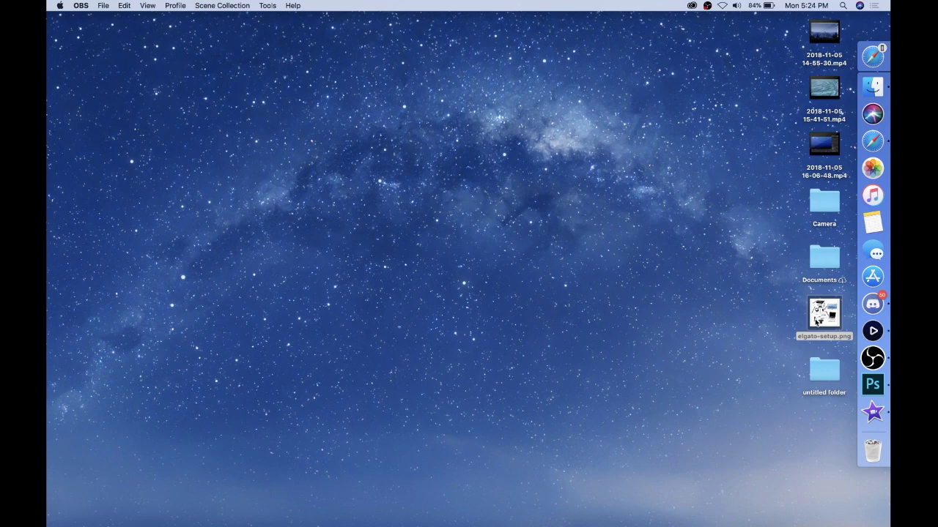
Step: Open elgato-setup.png in Preview, move it right to study the wiring, then close it
right_click(817, 320)
click(801, 323)
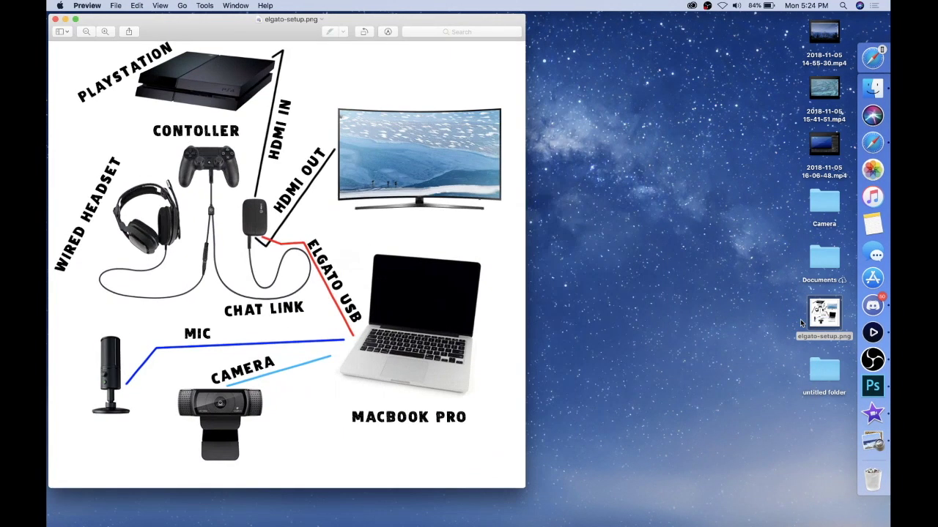
drag(216, 20, 440, 25)
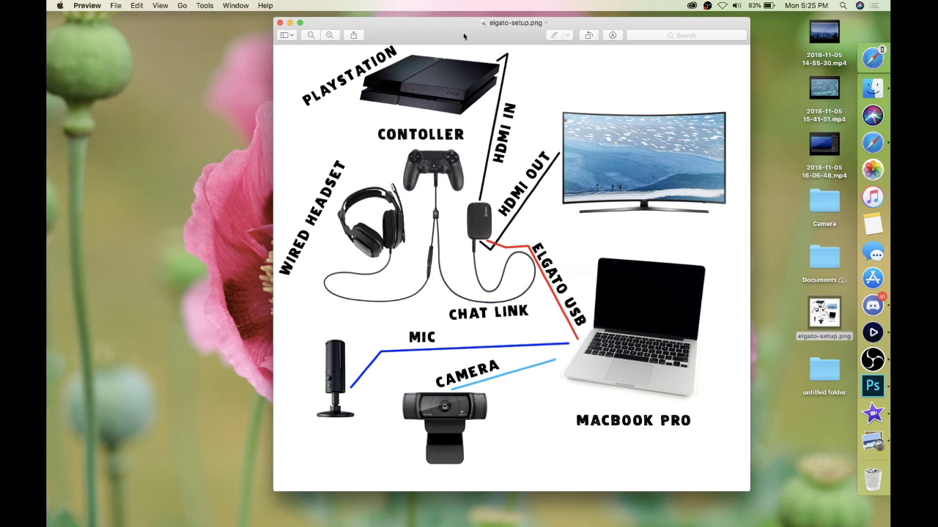
click(280, 24)
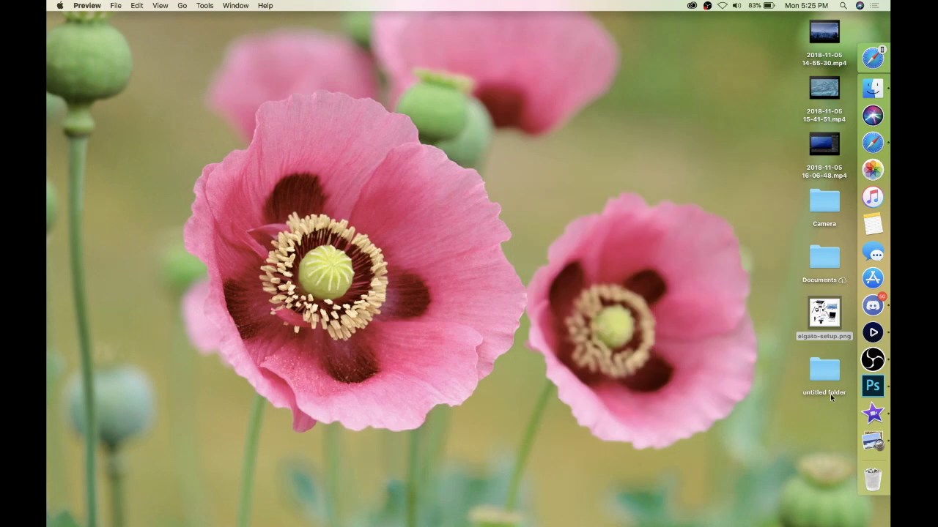
Step: Open Safari and load elgato.com
click(876, 140)
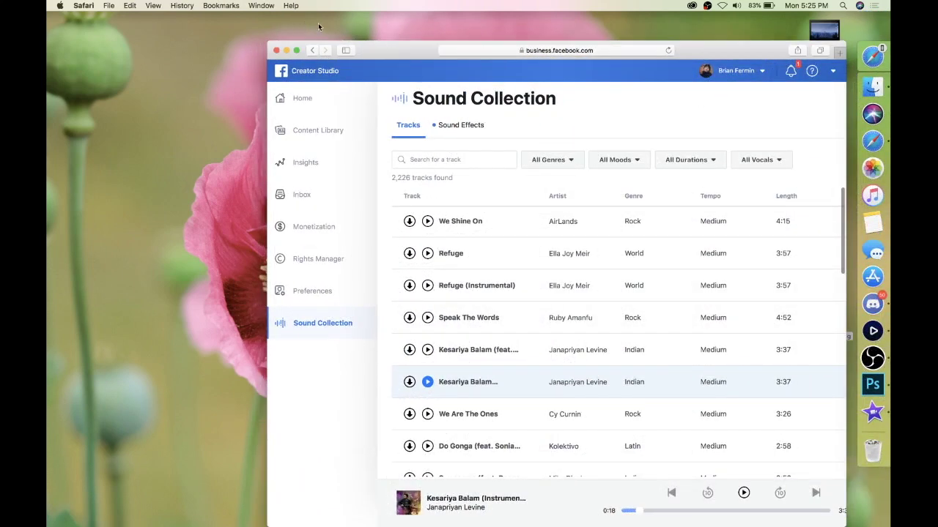
drag(378, 46, 307, 16)
click(460, 24)
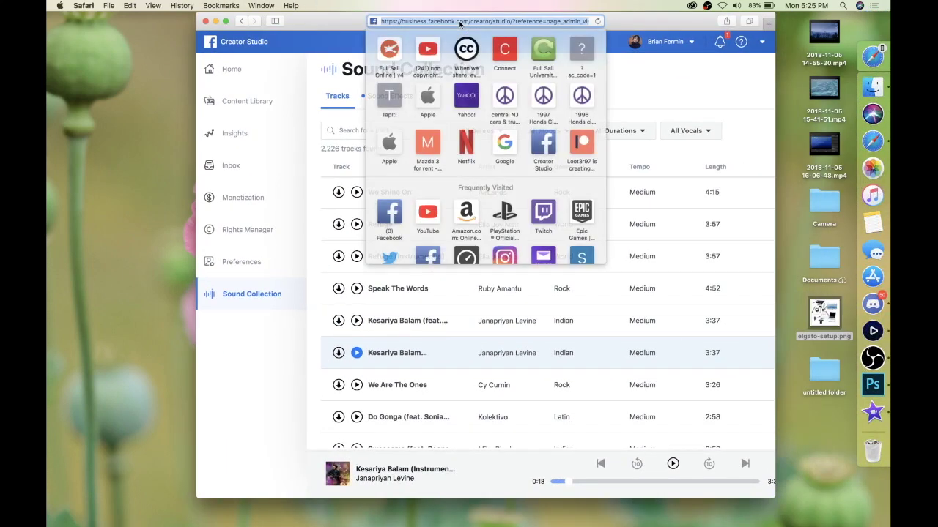
text(gelg)
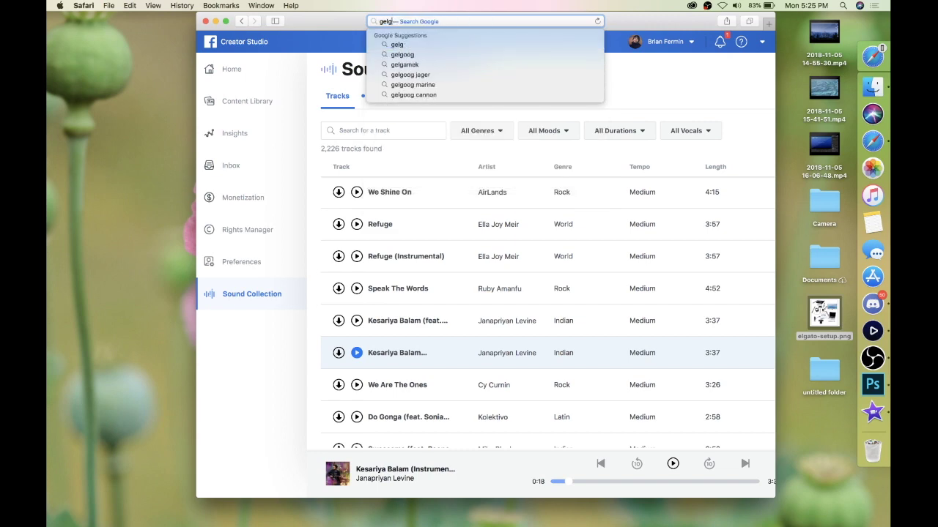
key(BackSpace)
key(BackSpace)
key(BackSpace)
key(BackSpace)
text(el)
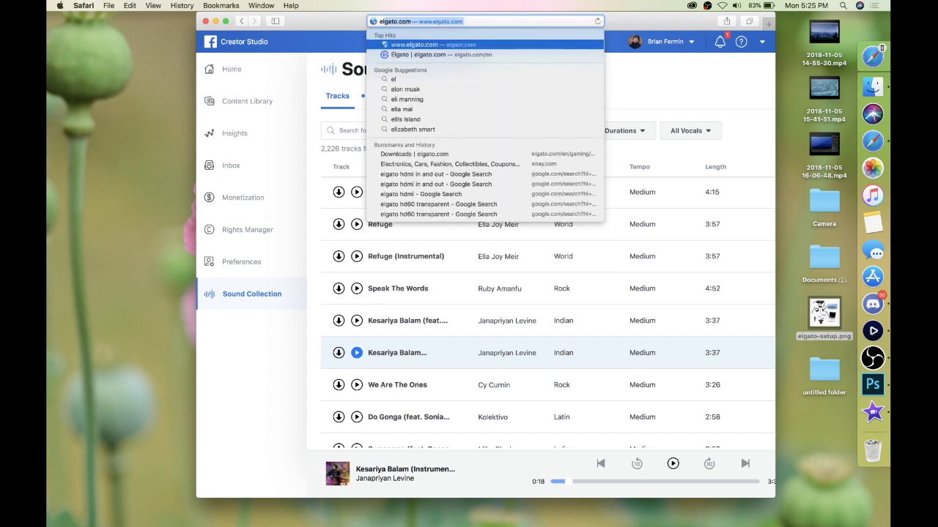
text(gat)
key(BackSpace)
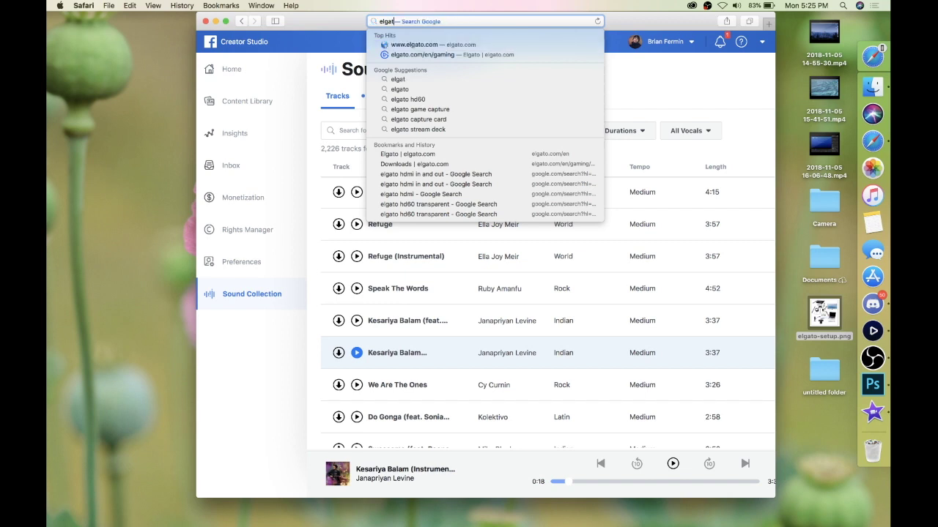
text(o.com)
click(475, 55)
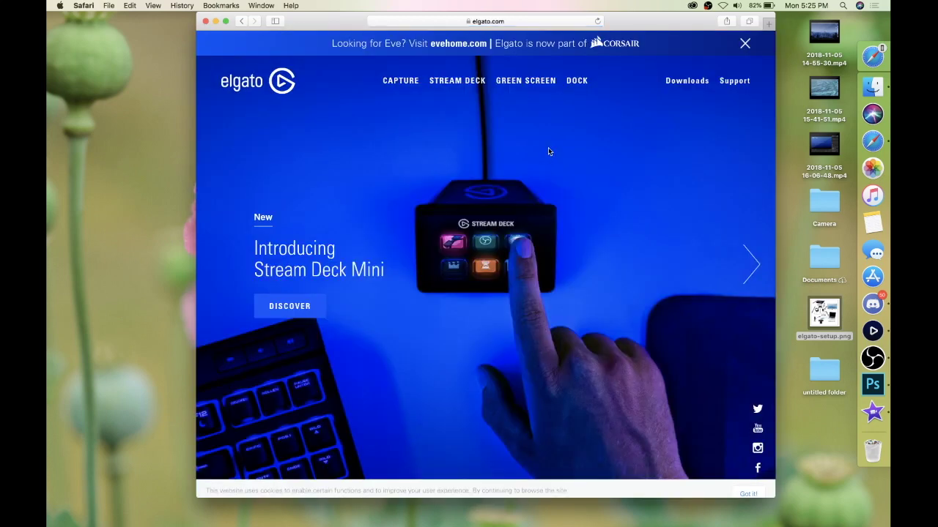
Step: Download Game Capture for Mac 2.10 from the Downloads page and open the .dmg
click(671, 82)
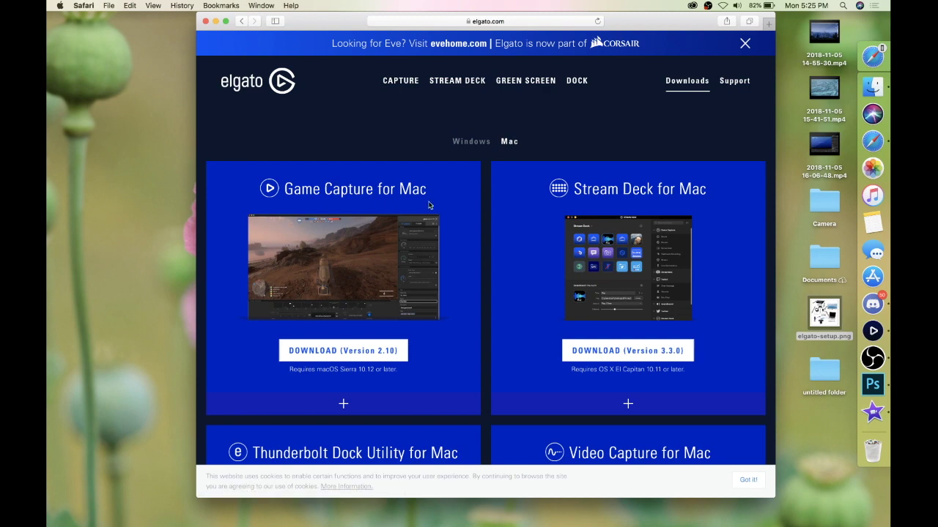
click(306, 358)
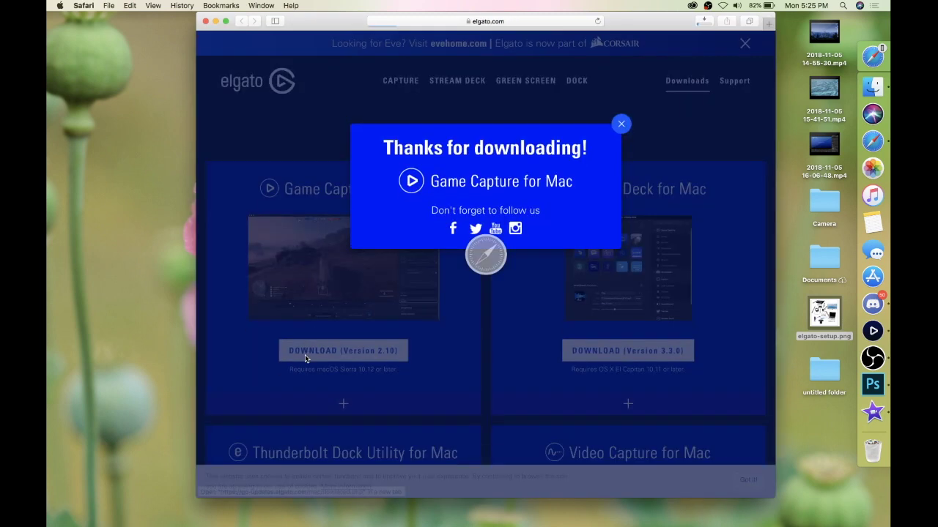
click(706, 23)
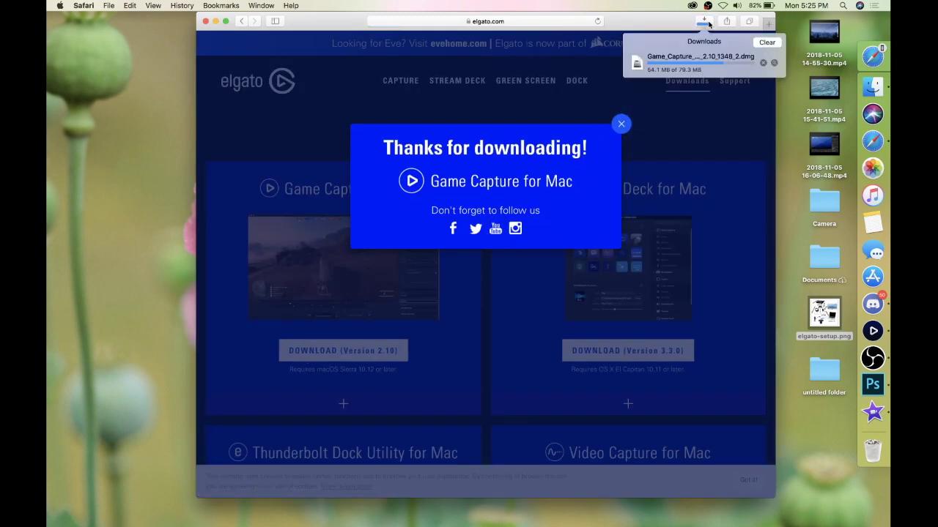
right_click(692, 65)
click(701, 67)
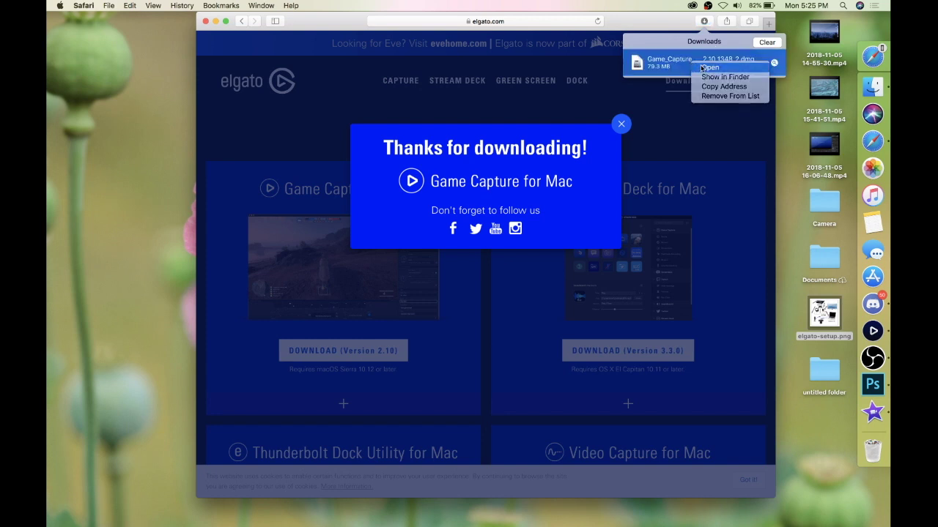
double_click(701, 68)
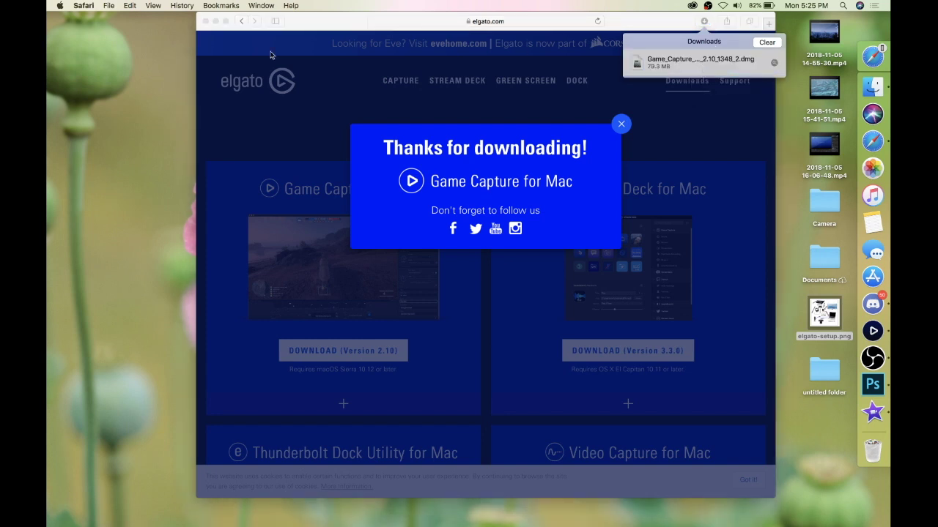
Step: Copy the Game Capture HD app from the installer onto the desktop and close the installer
click(206, 21)
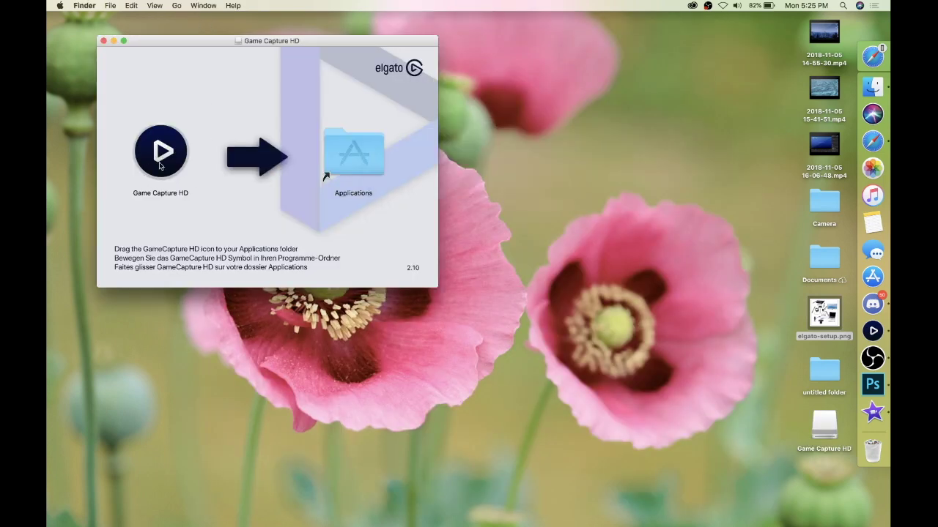
click(161, 166)
key(space)
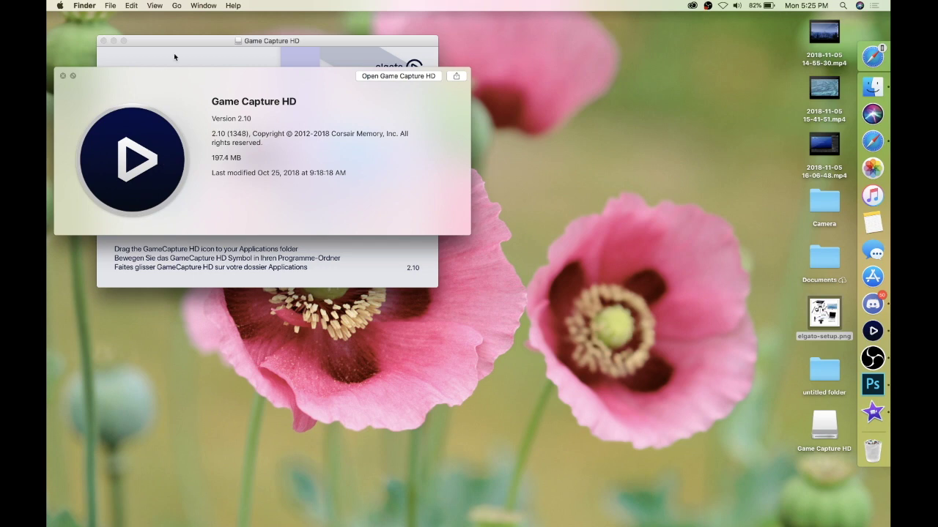
key(space)
drag(156, 152, 648, 128)
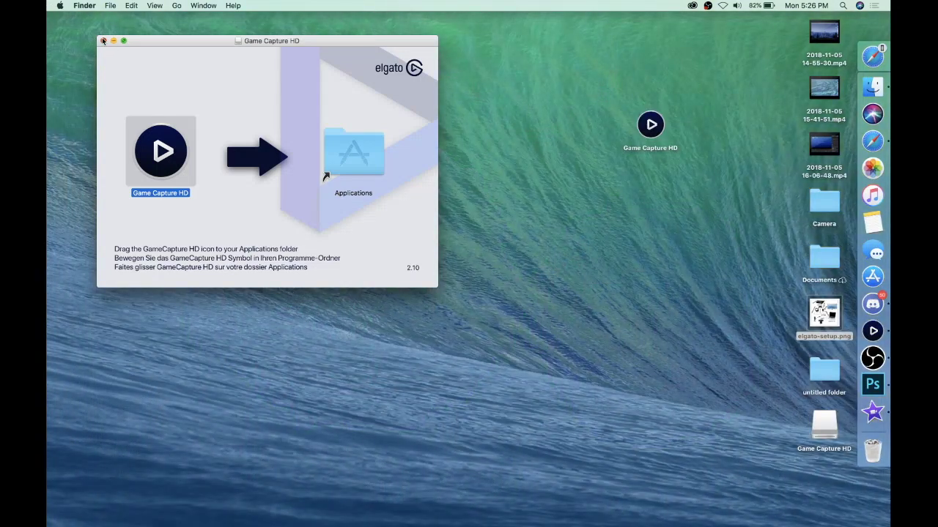
click(103, 41)
drag(659, 130, 453, 164)
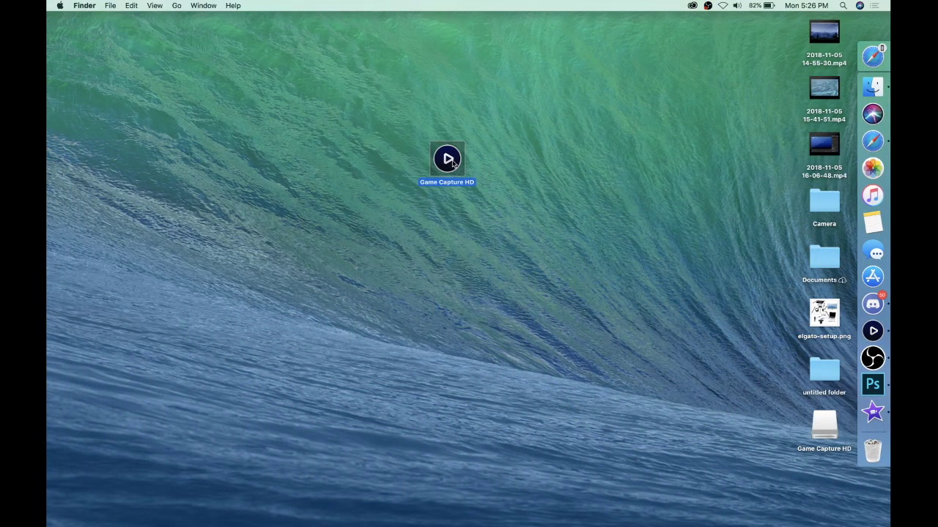
Step: Briefly reopen the setup diagram, then launch Game Capture HD from its desktop icon
right_click(824, 315)
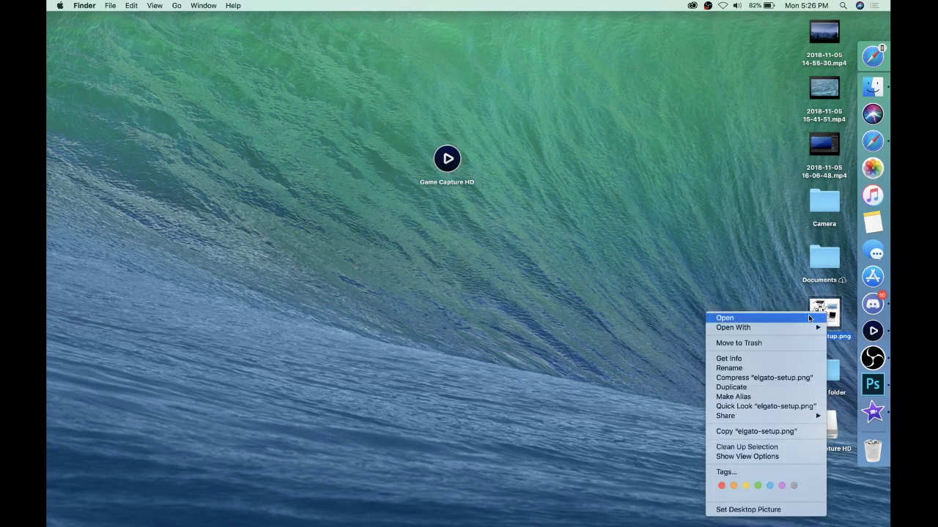
click(810, 318)
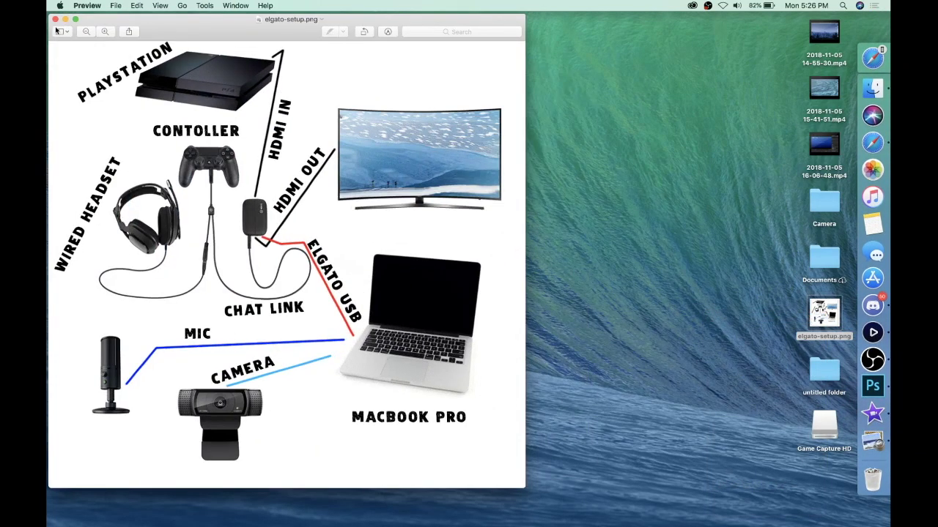
click(55, 19)
right_click(447, 151)
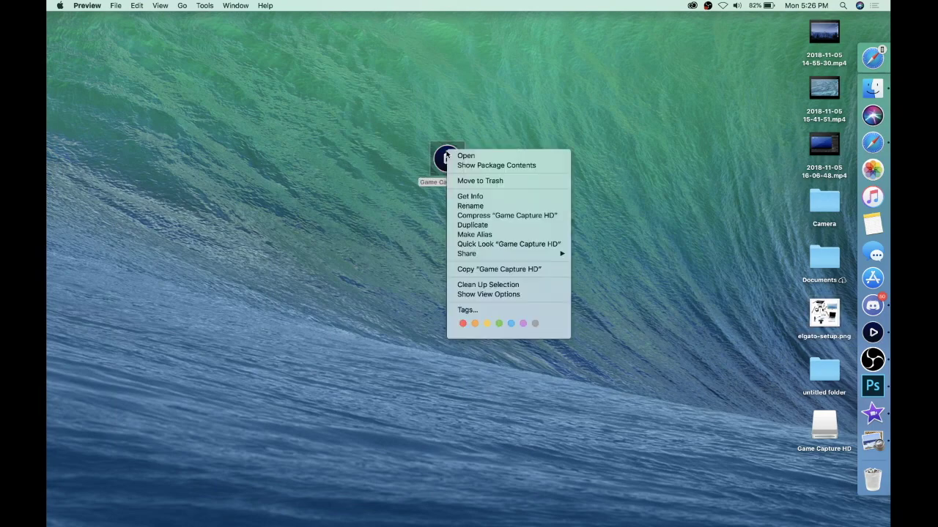
click(464, 156)
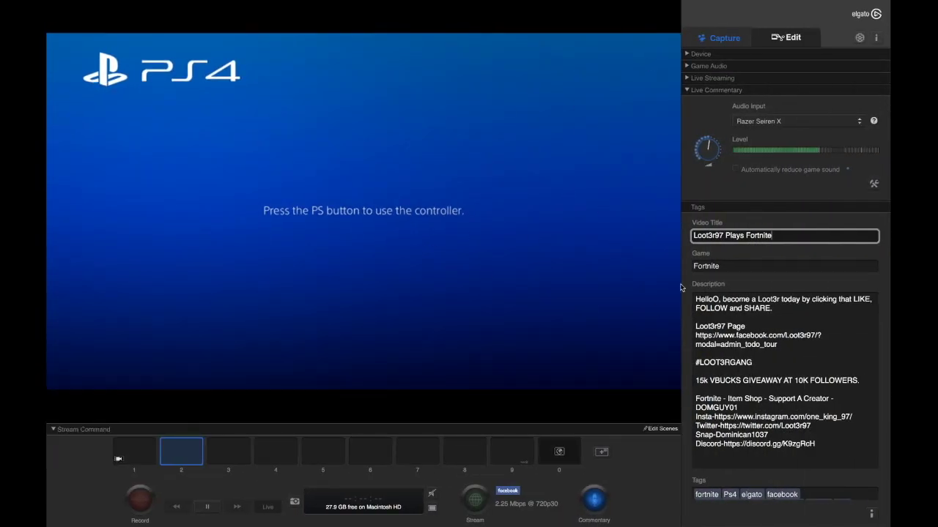
Step: Expand Device details to show the HD60 at 720p30 and open its settings
click(707, 58)
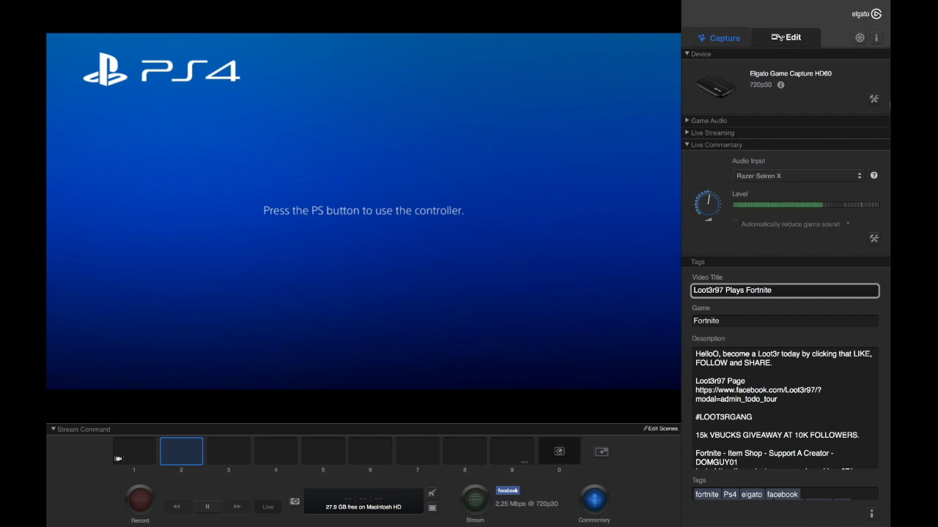
click(873, 99)
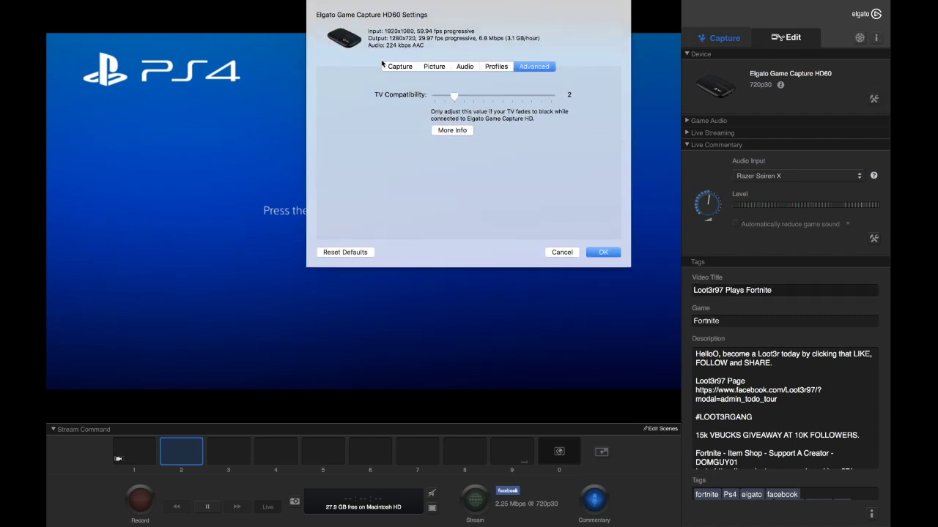
Step: Keep PlayStation 4 over HDMI with the HD 720 profile and allow 60 fps output
click(397, 66)
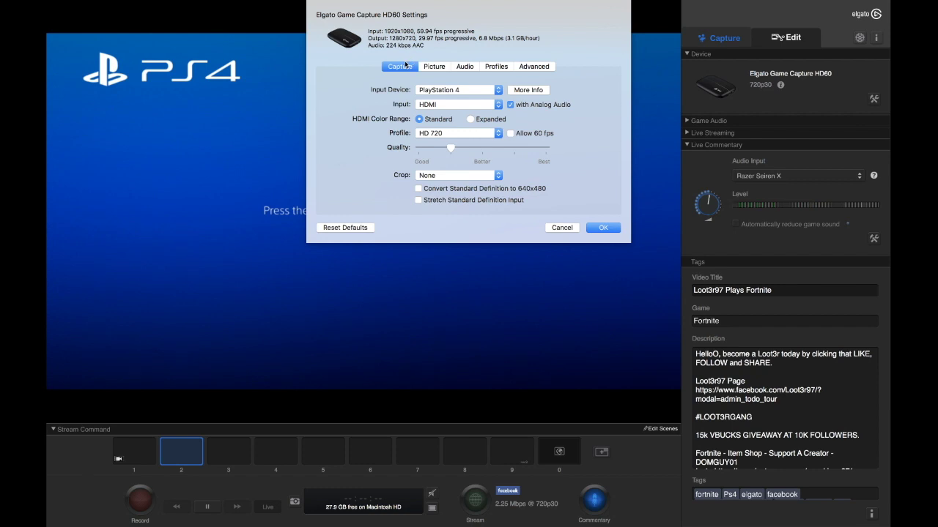
click(438, 91)
click(438, 91)
click(437, 106)
click(438, 105)
key(ctrl+super+f)
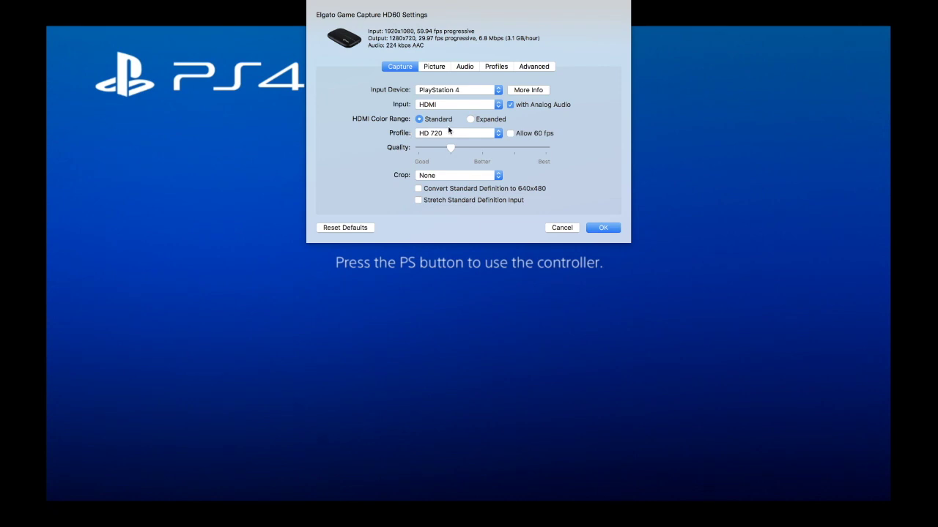
click(446, 133)
click(445, 134)
click(510, 134)
Step: Review the picture, audio, profiles and advanced tabs, then close settings and hide Device details
click(435, 67)
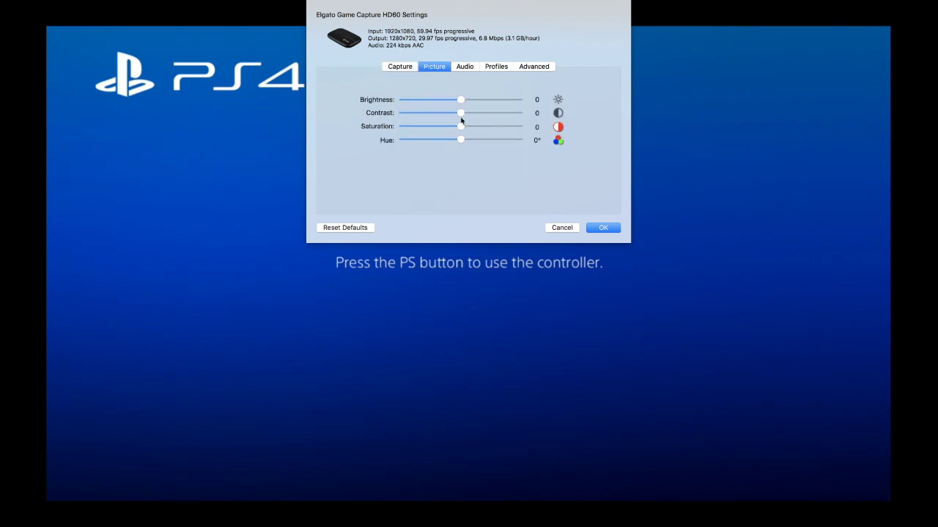
click(465, 67)
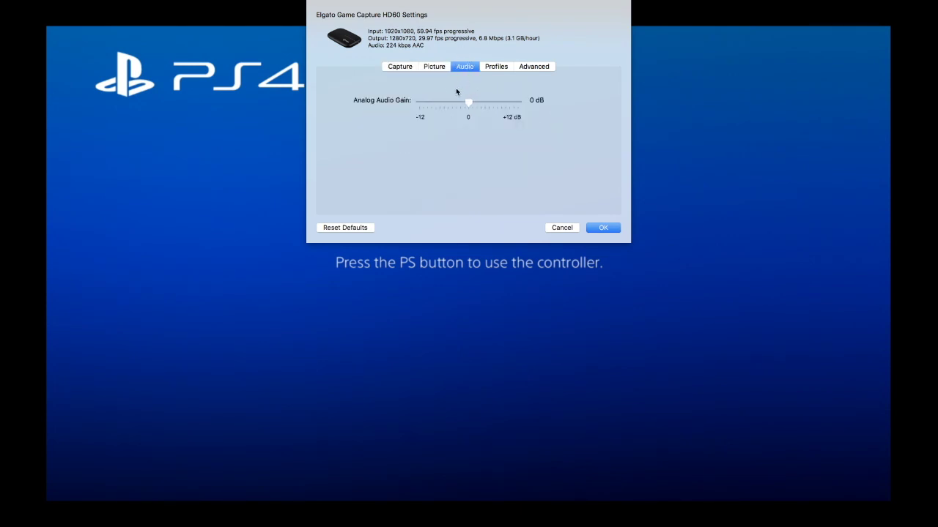
click(502, 71)
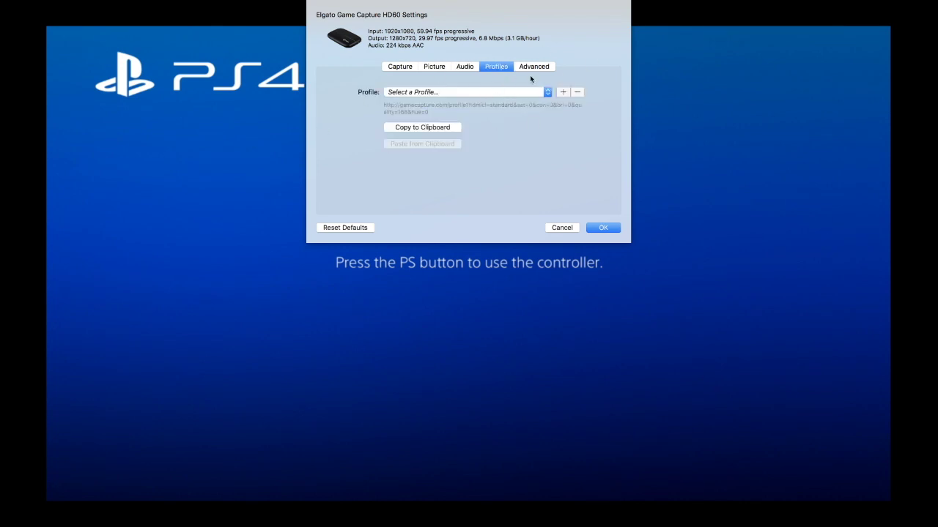
click(530, 67)
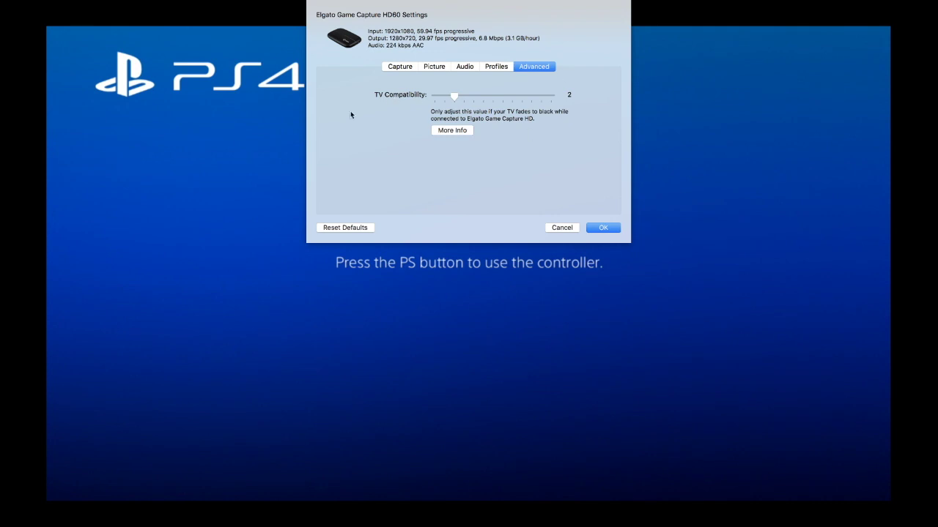
click(405, 70)
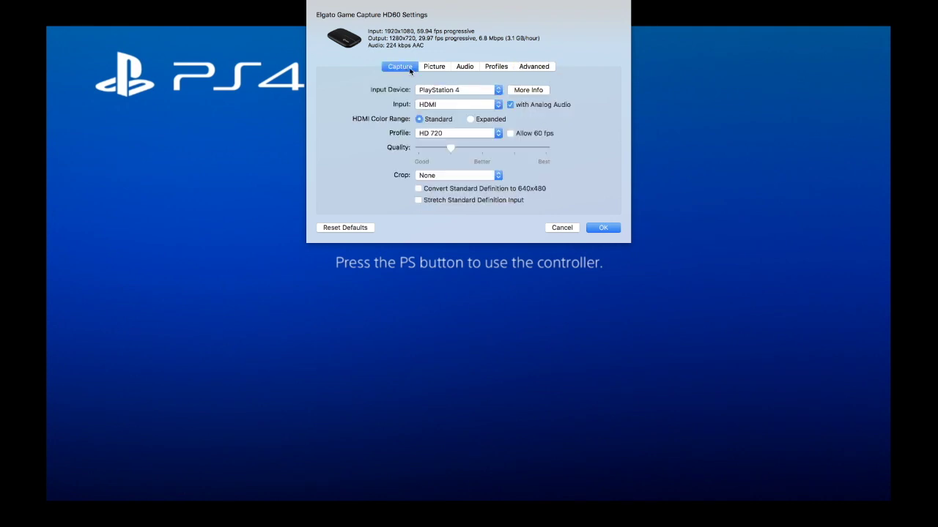
click(603, 221)
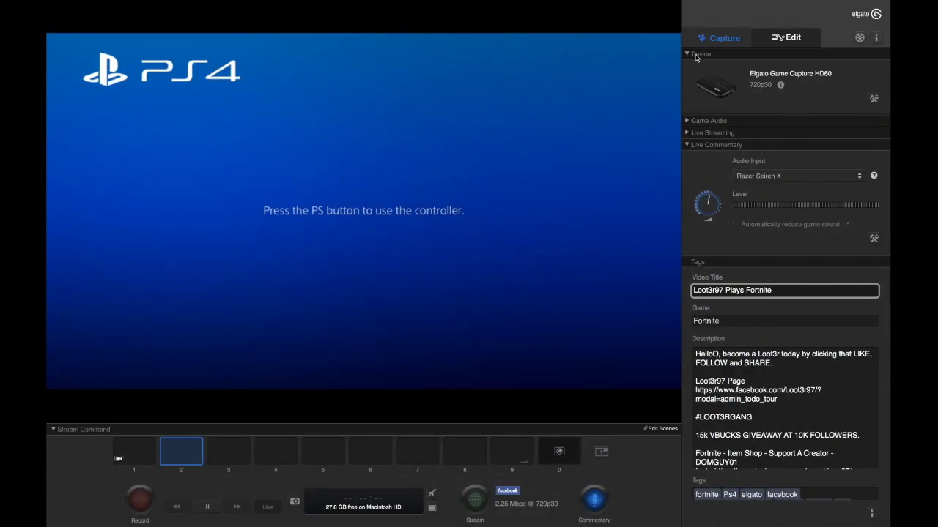
click(696, 55)
Step: Glance at Game Audio, then expand Live Streaming to show account, bit rate and title
click(695, 67)
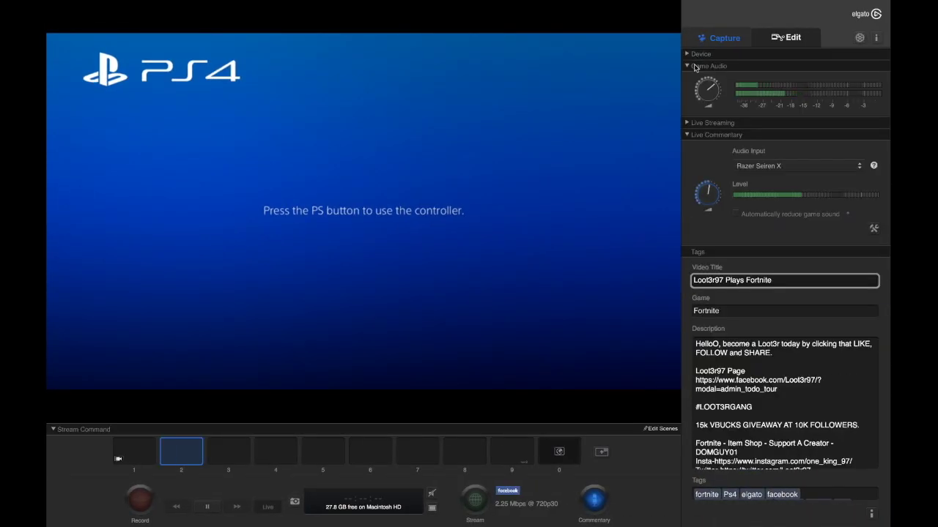
mouse_move(717, 87)
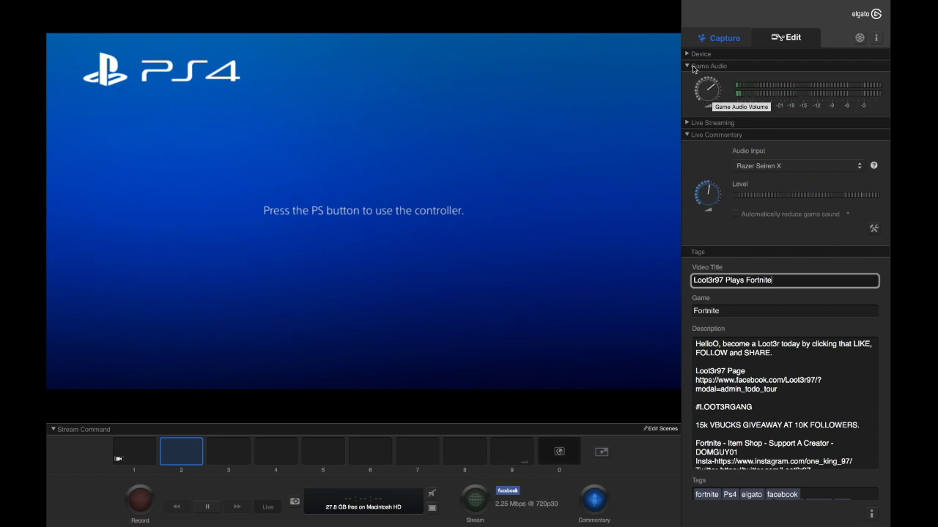
click(695, 66)
click(704, 79)
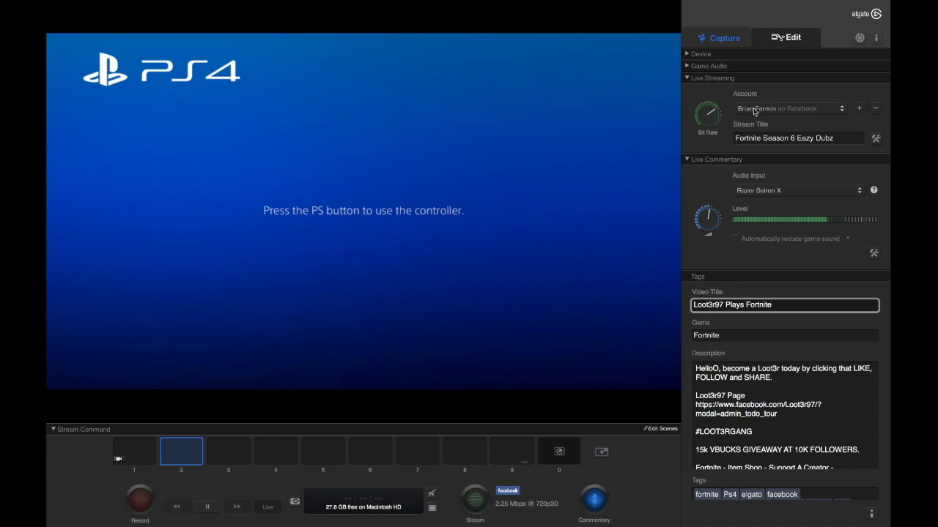
Step: Add a Facebook streaming account and log in with Keep me logged in ticked
click(859, 110)
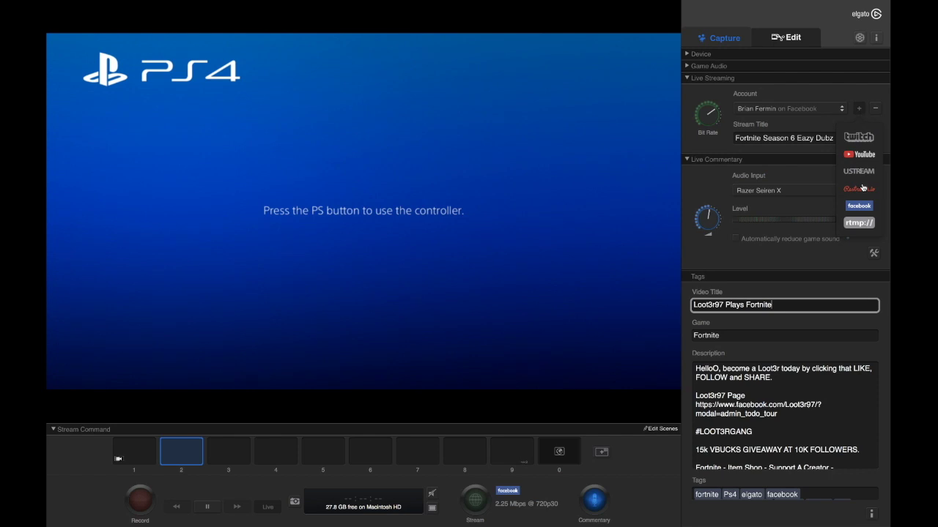
click(851, 206)
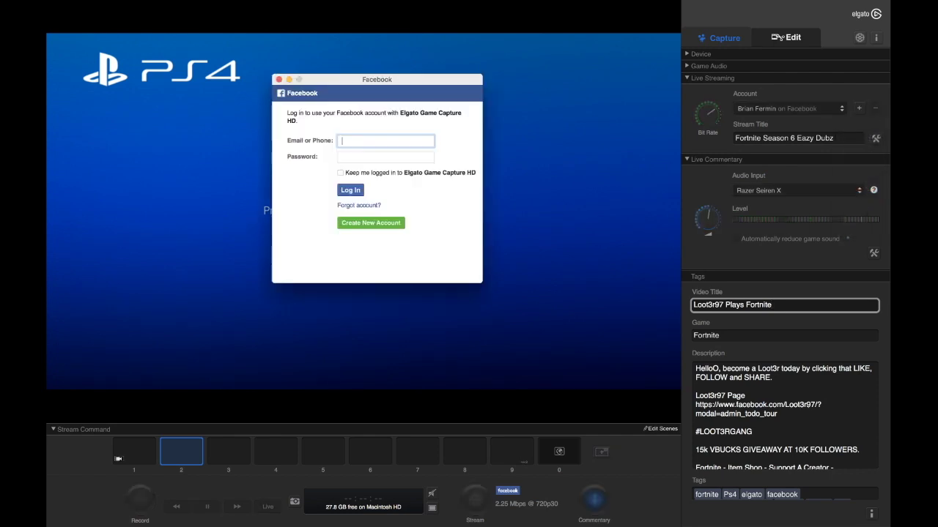
click(350, 157)
click(339, 175)
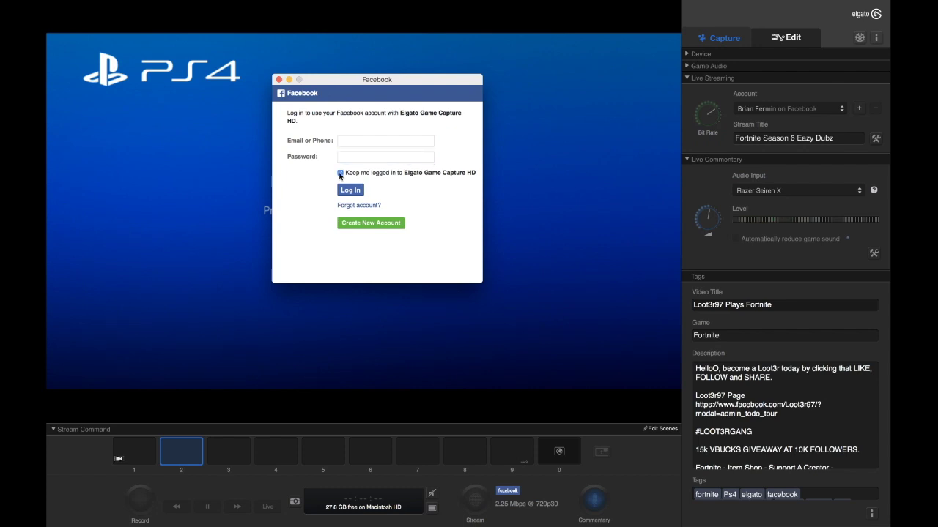
click(349, 192)
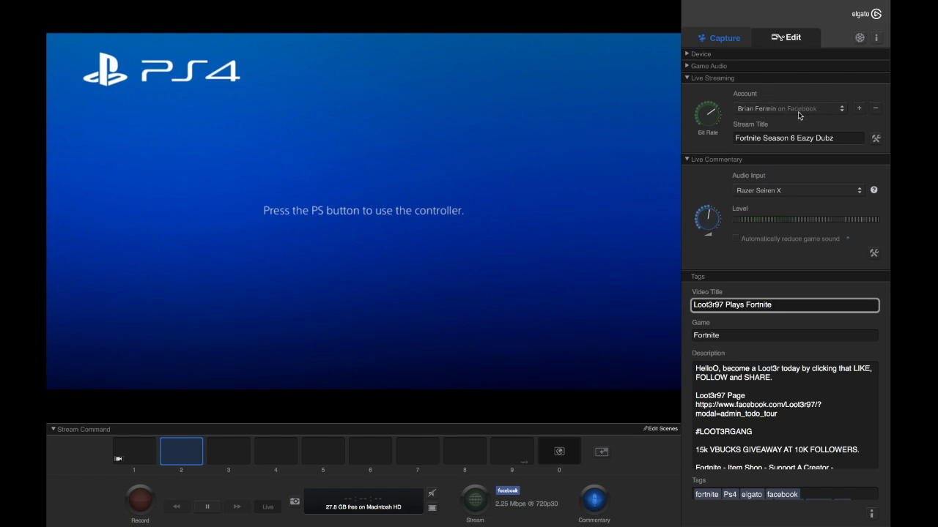
mouse_move(713, 115)
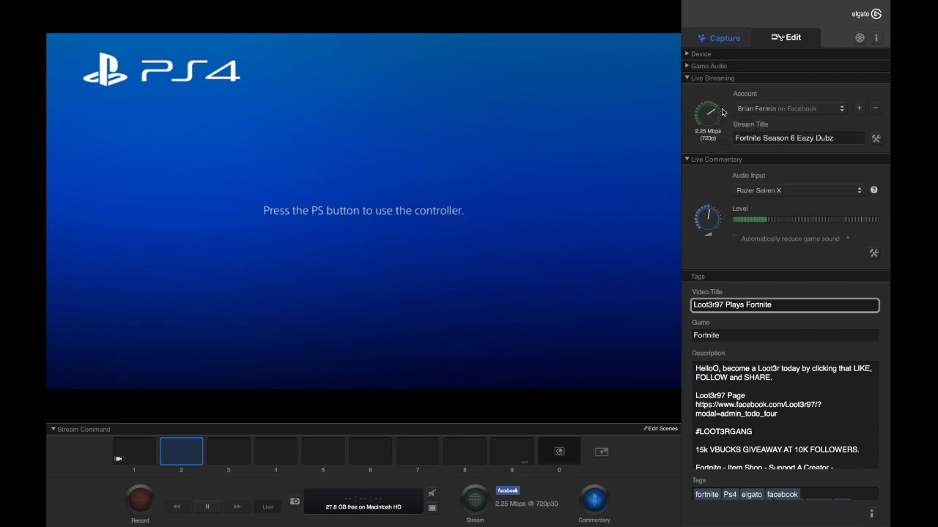
Step: In Safari, search Google for 'test internet'
key(ctrl+Left)
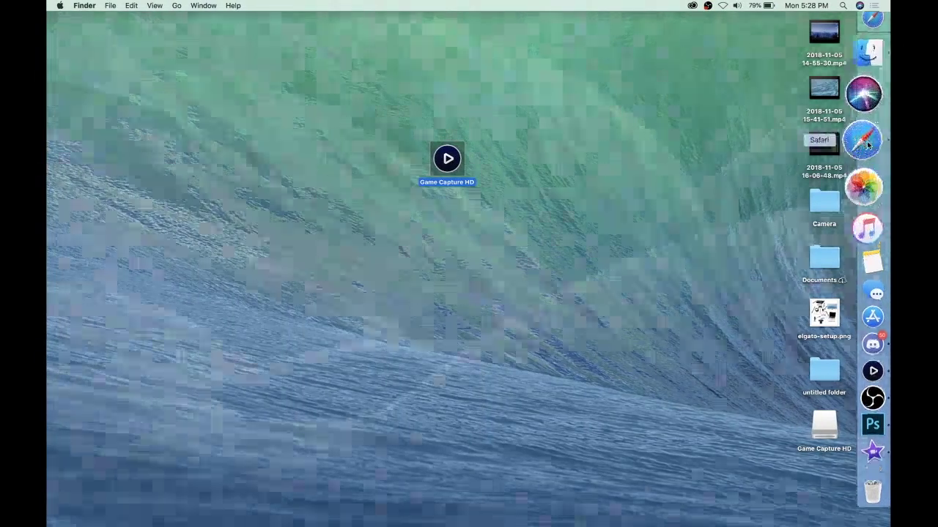
click(867, 145)
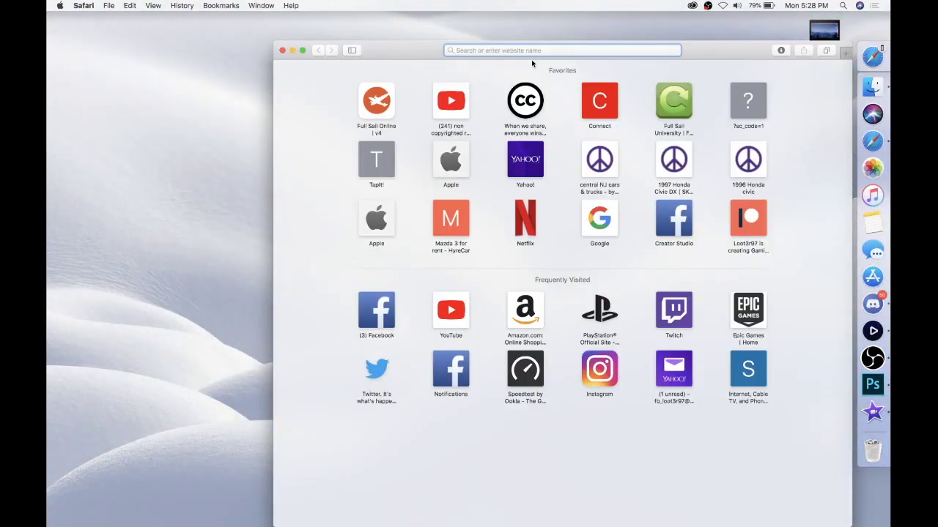
text(google.com)
key(Return)
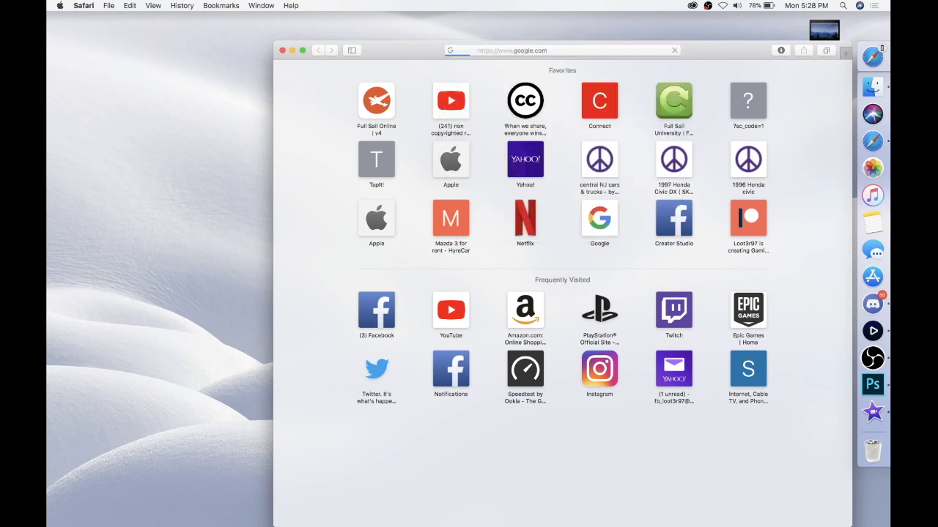
text(test)
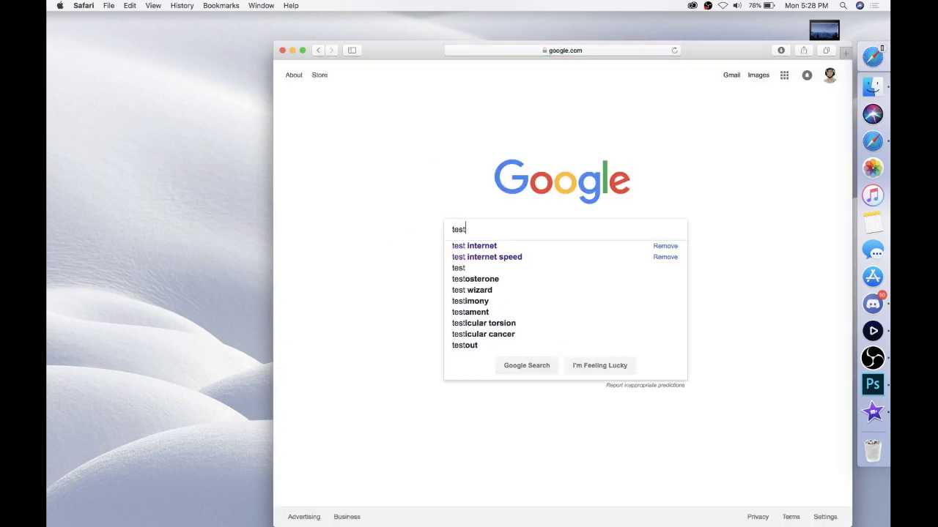
click(473, 247)
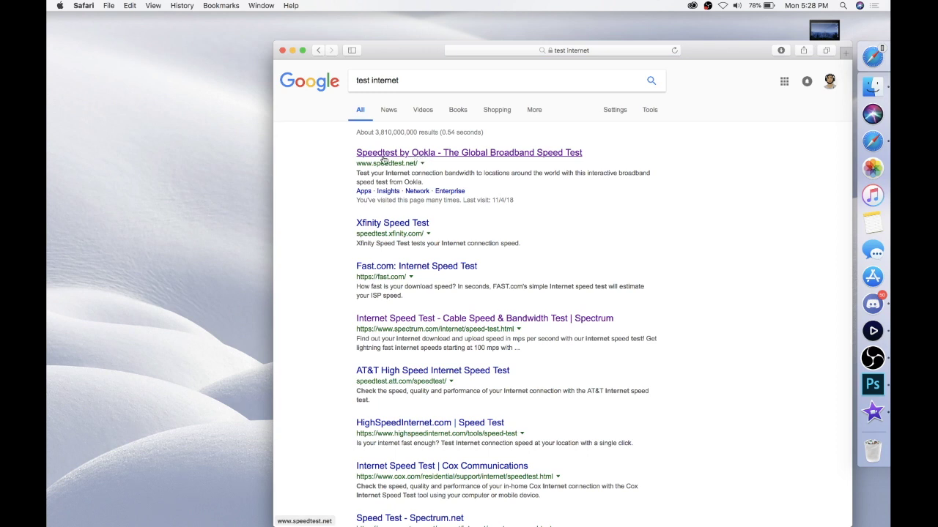
Step: Run Speedtest by Ookla (91.75 Mbps down, 22.72 Mbps up), then close the window
click(425, 155)
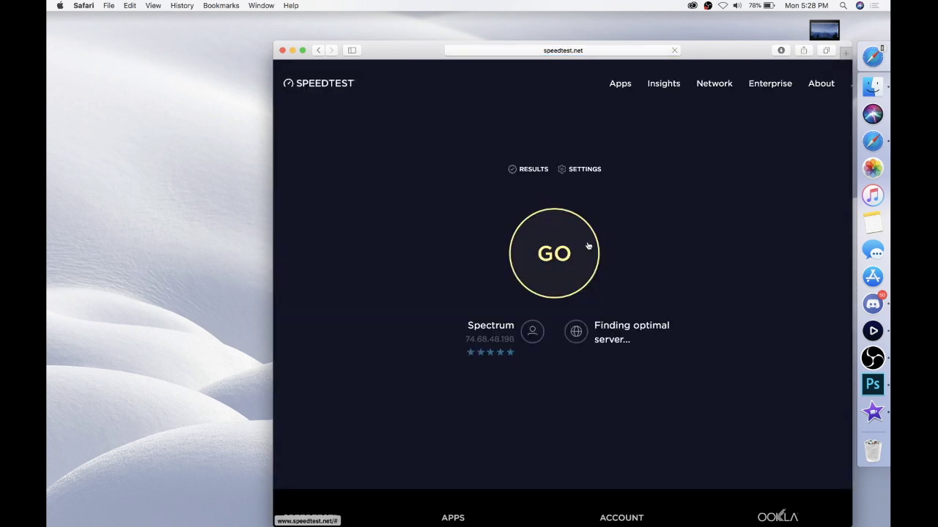
click(587, 246)
drag(376, 49, 303, 20)
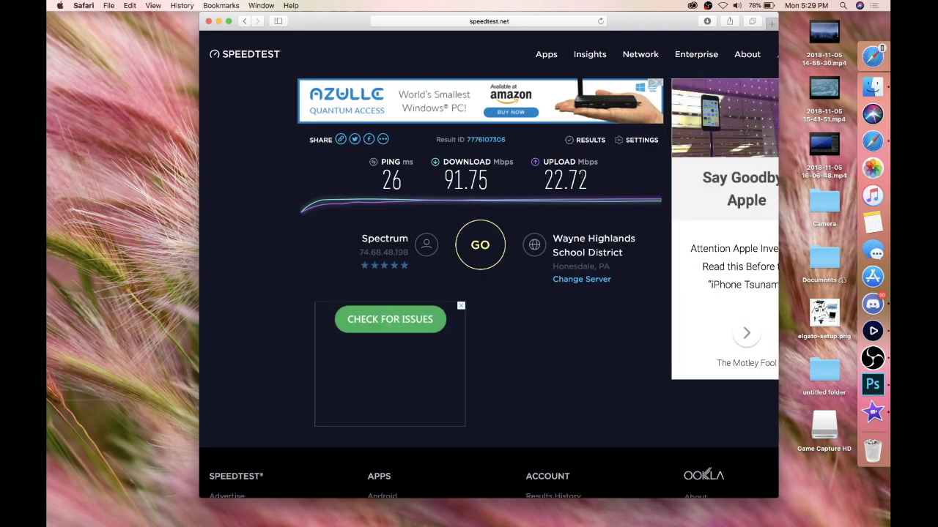
click(209, 22)
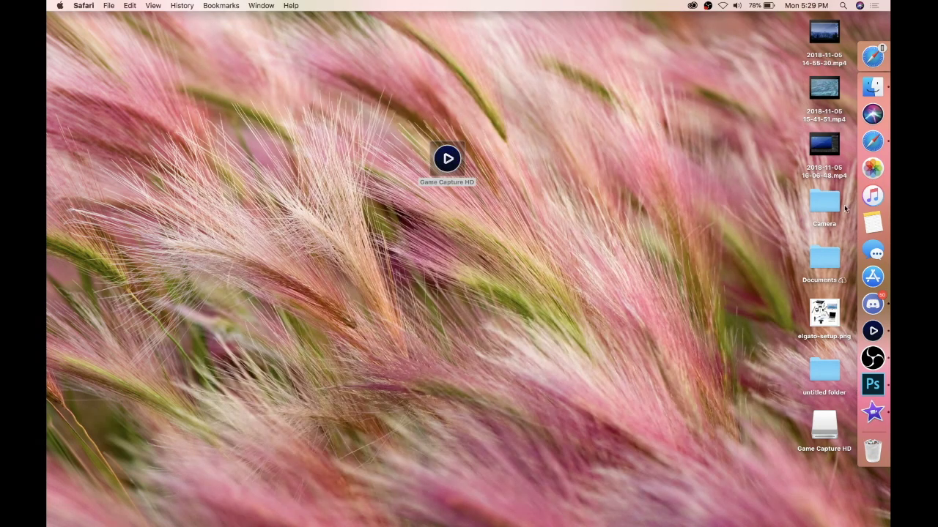
Step: Back in Game Capture HD, try a higher bit rate, then return it to 2.25 Mbps
click(873, 331)
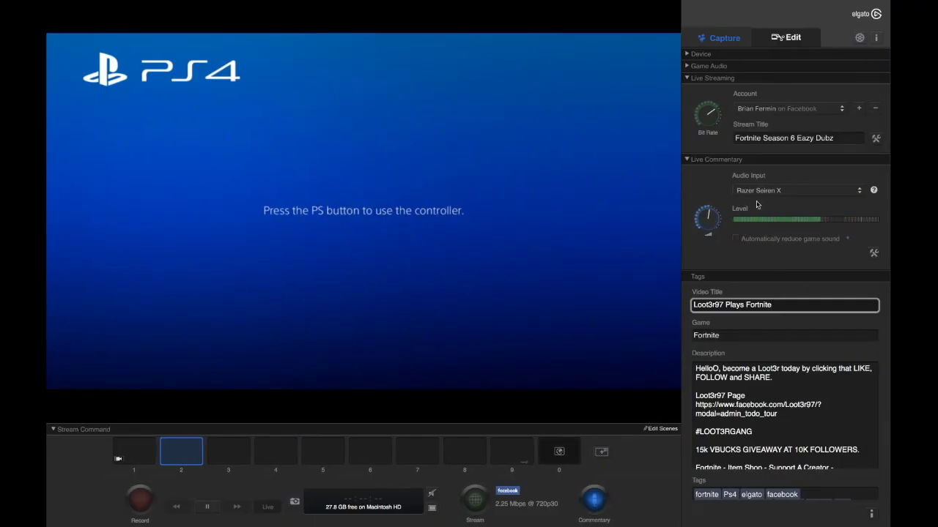
drag(713, 119, 710, 130)
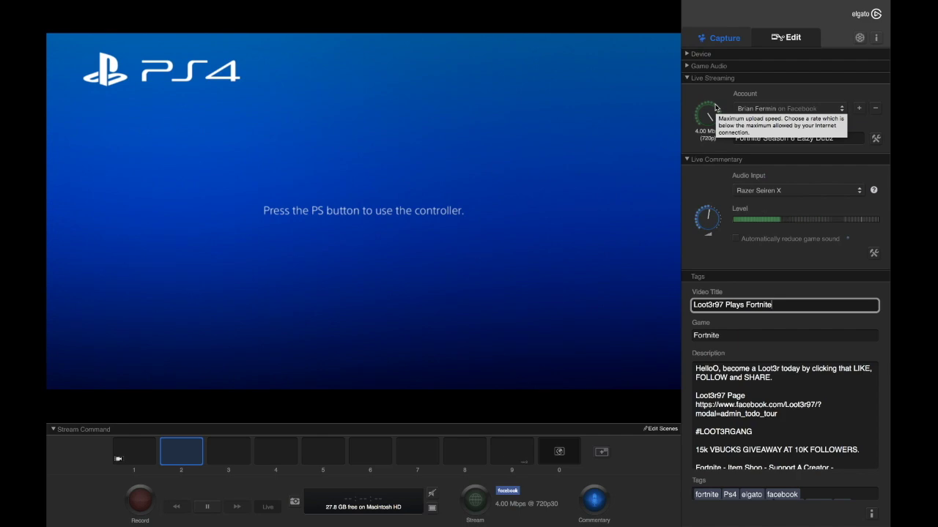
drag(715, 107, 716, 111)
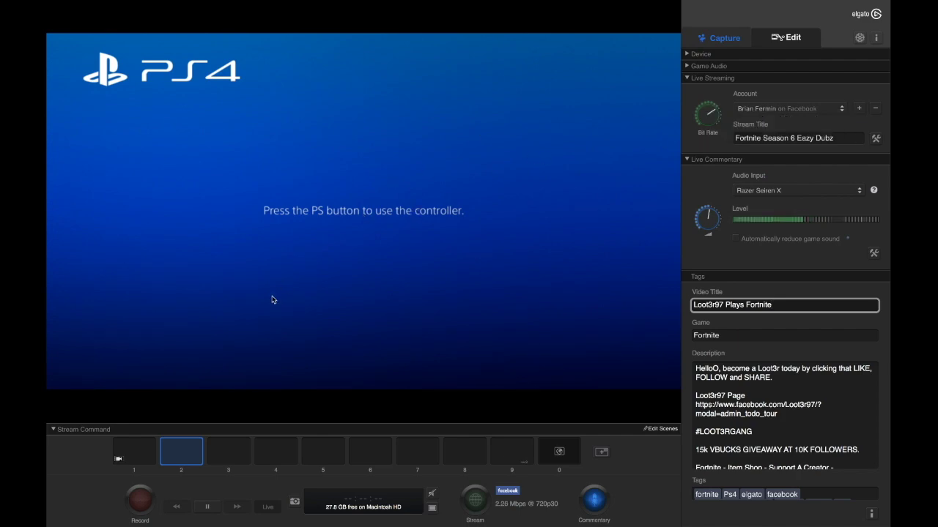
Step: Briefly open and close Safari, return to the capture app, and collapse Live Streaming
key(ctrl+Left)
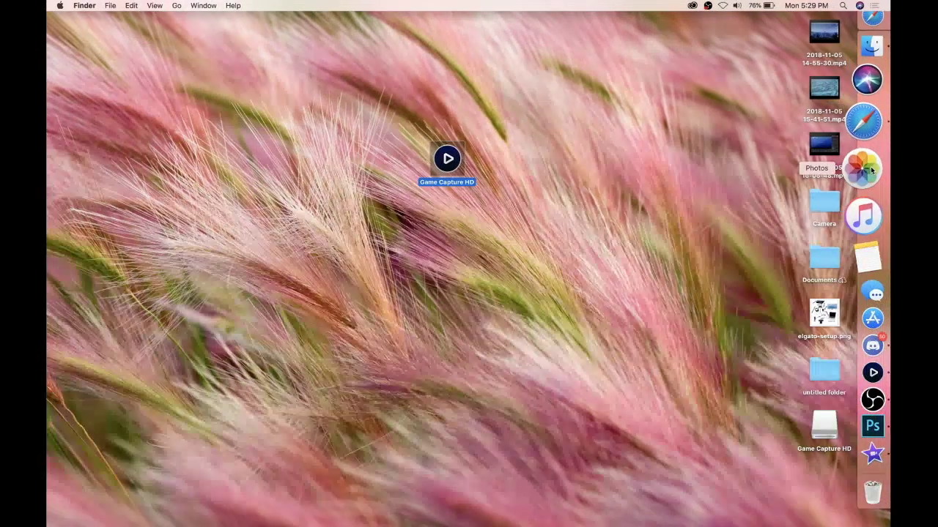
click(864, 122)
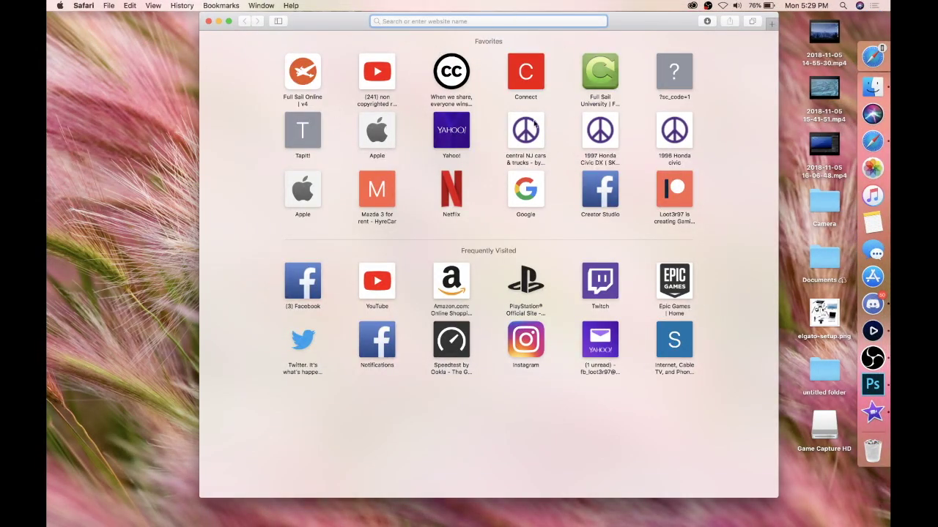
click(210, 24)
click(868, 333)
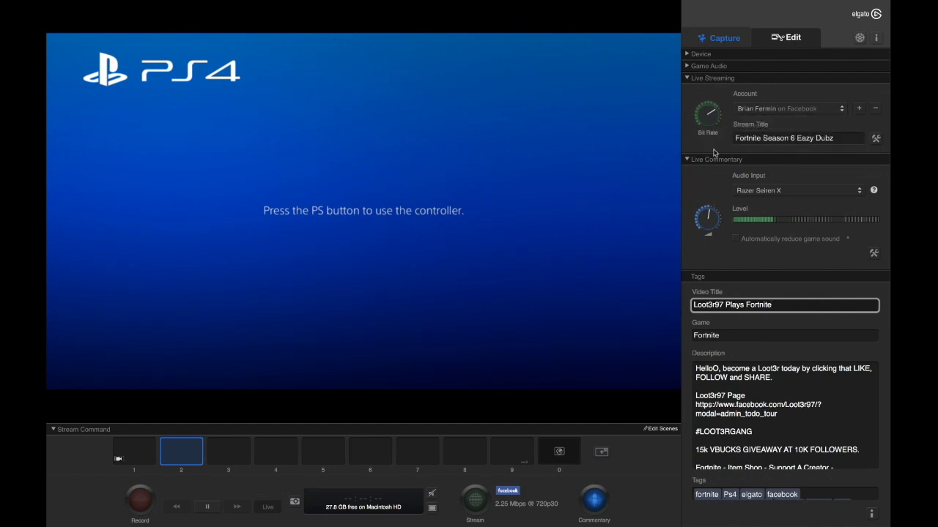
click(709, 78)
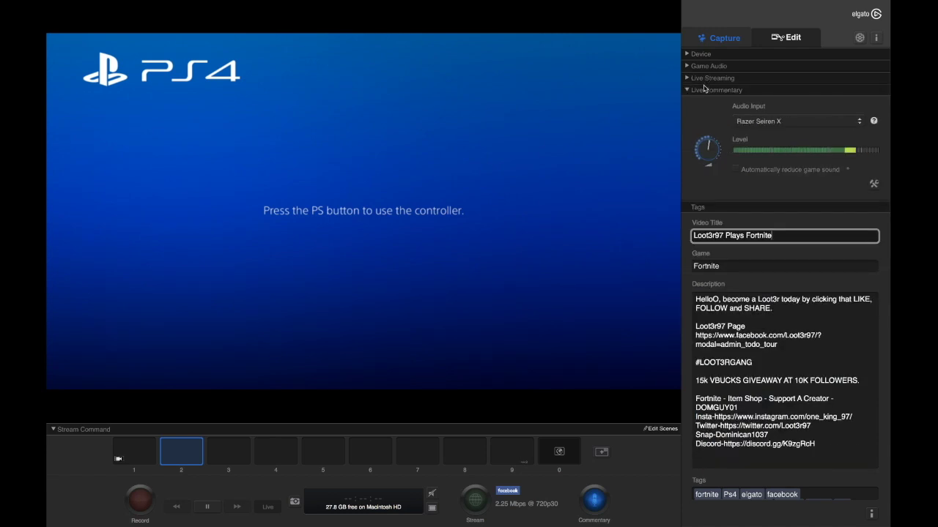
Step: Keep Razer Seiren X as commentary input, leave sound reduction at -36 dB/12 dB, collapse Live Commentary
click(770, 123)
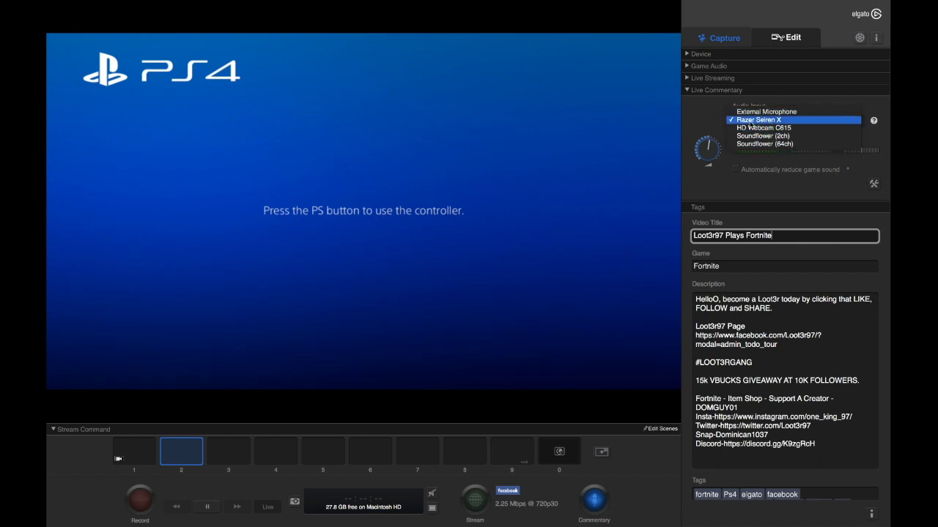
click(756, 122)
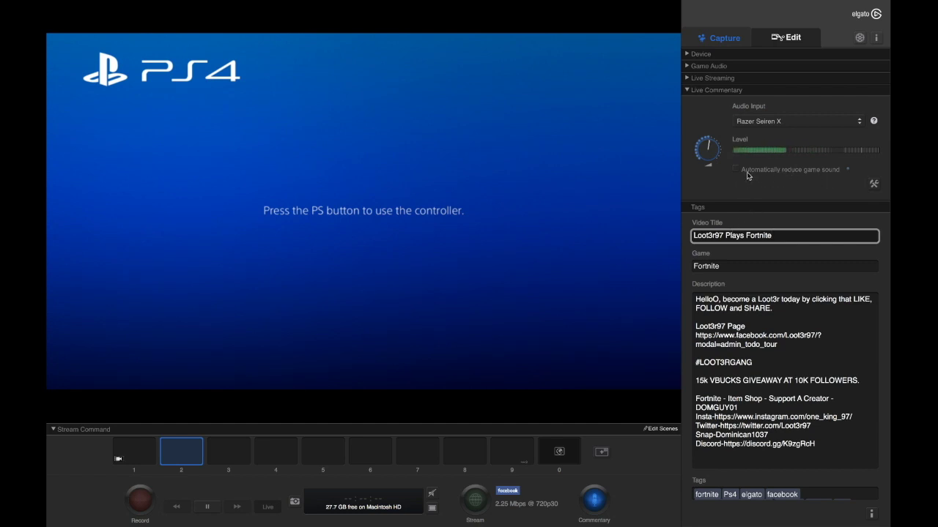
click(736, 170)
click(737, 170)
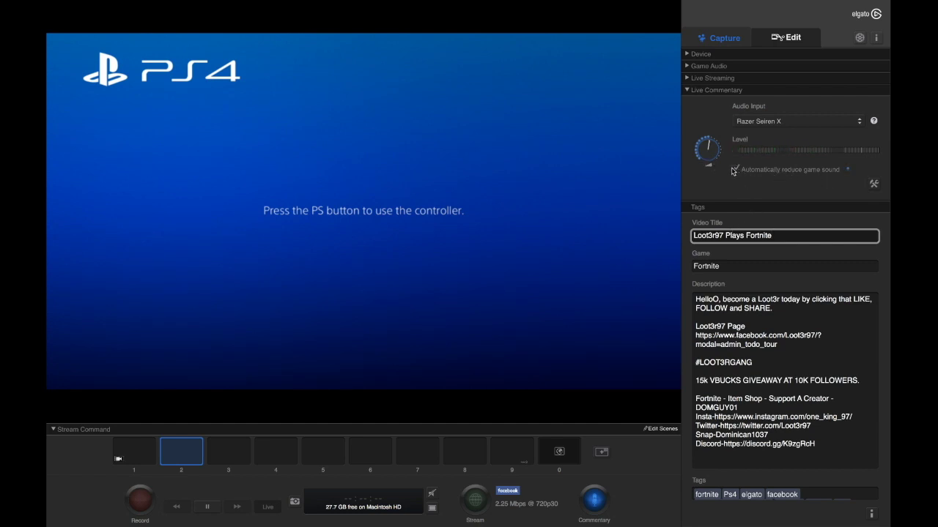
click(876, 187)
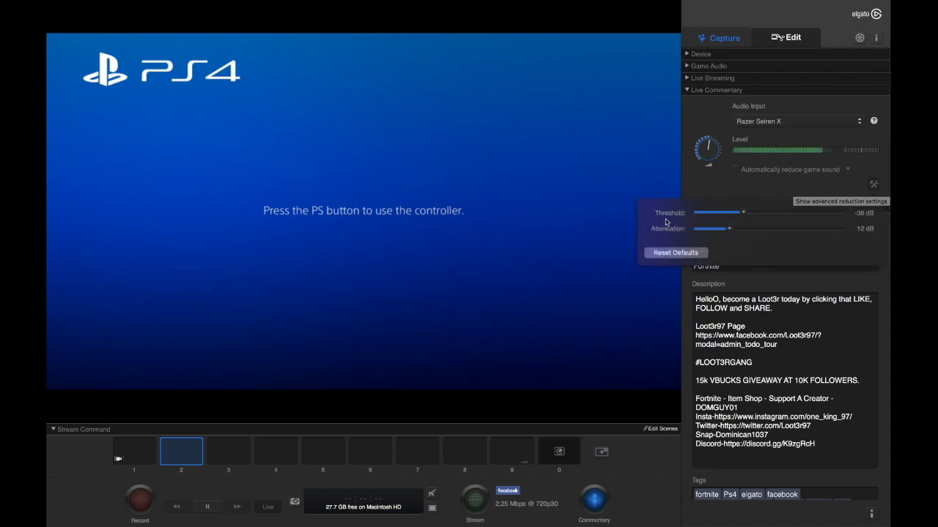
click(873, 186)
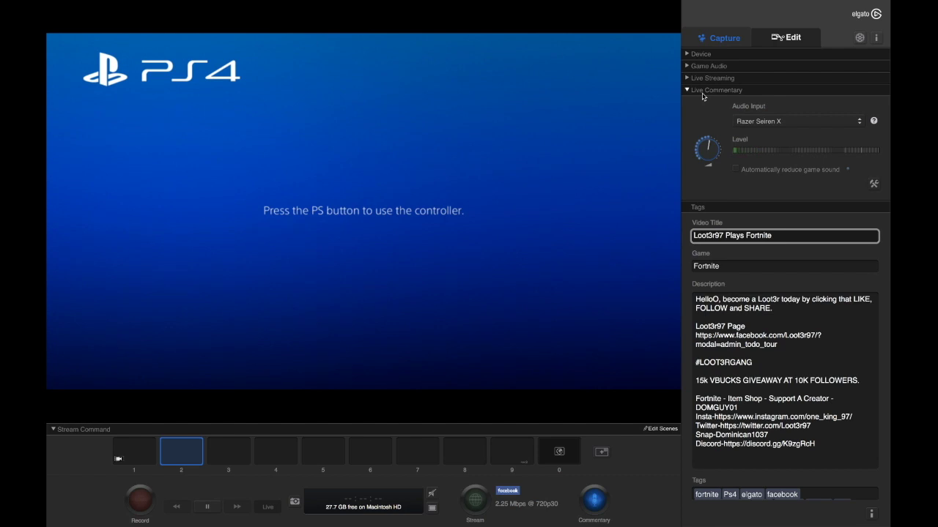
click(703, 91)
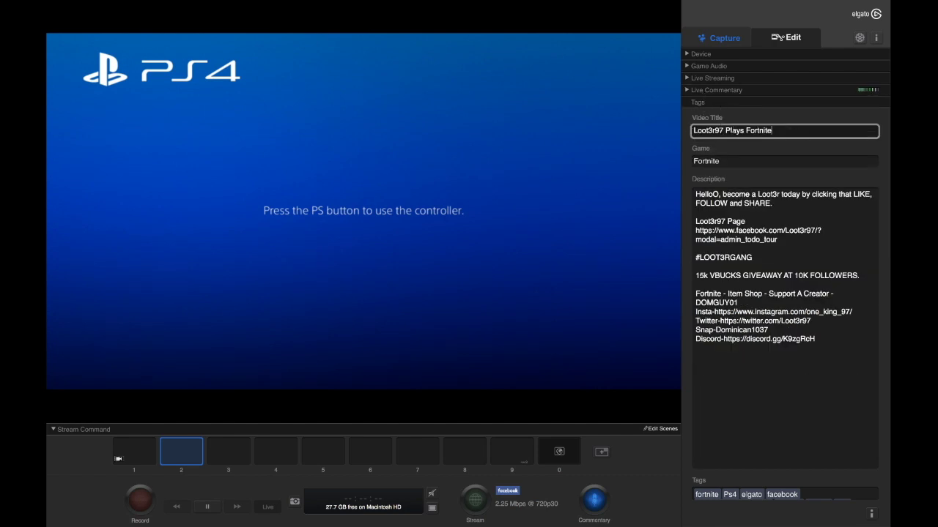
drag(692, 130, 773, 131)
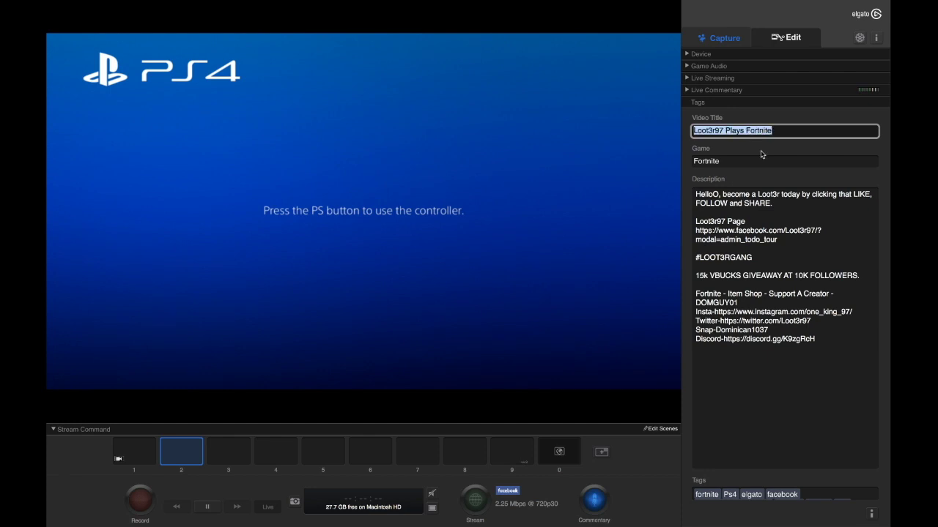
double_click(737, 159)
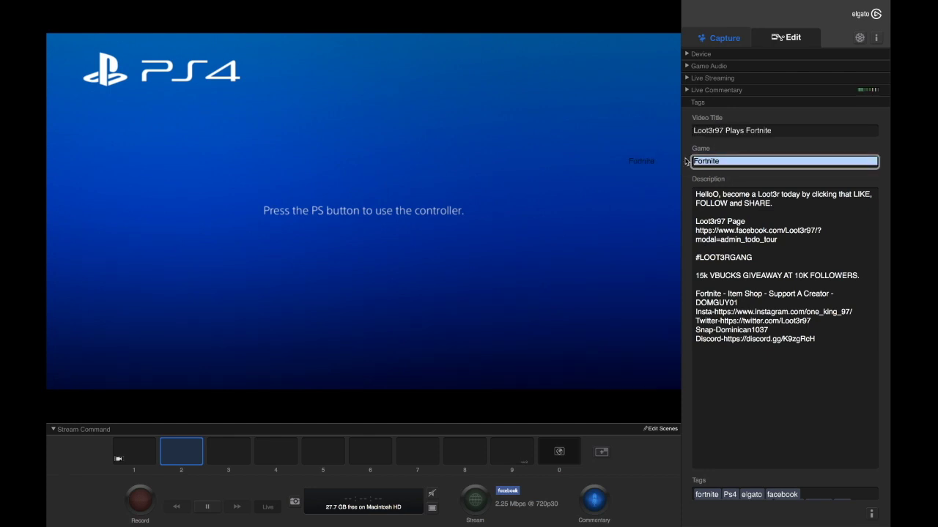
drag(730, 160, 701, 161)
click(730, 161)
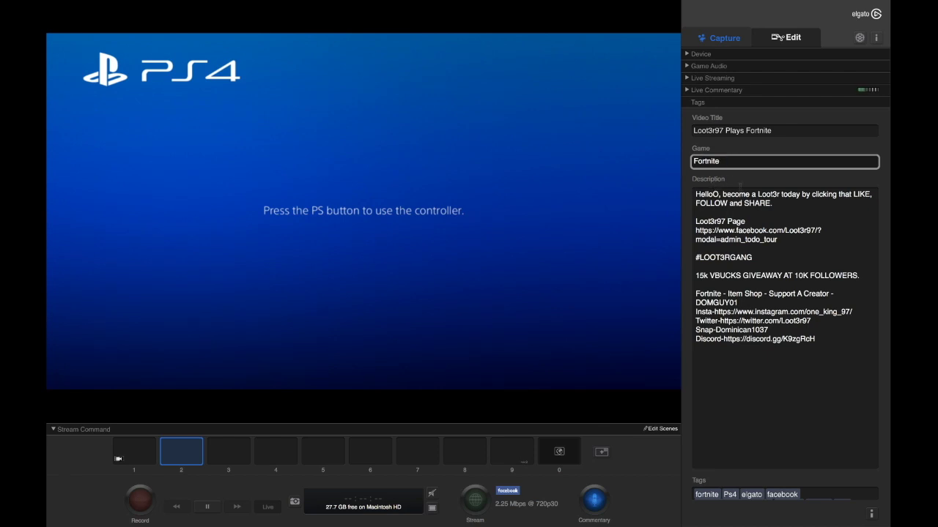
click(750, 198)
drag(695, 195, 696, 294)
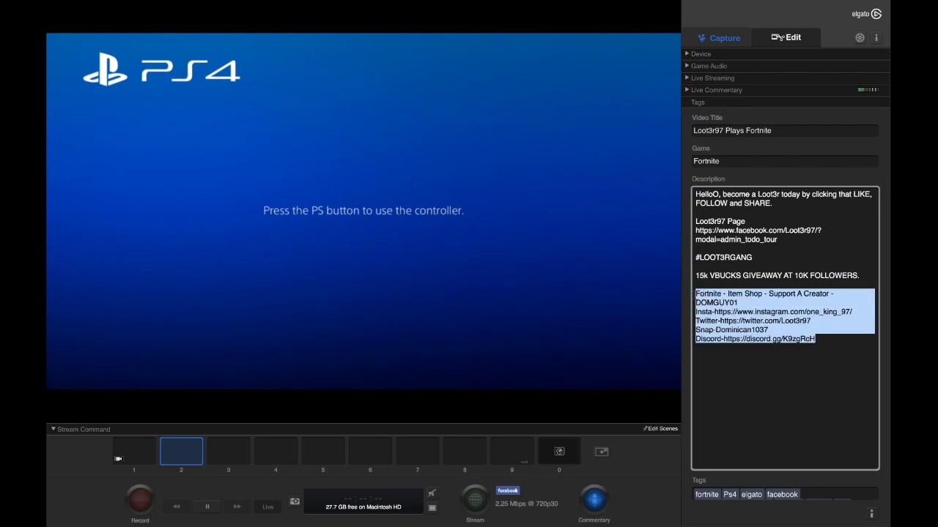
click(716, 287)
drag(715, 286, 787, 229)
click(787, 244)
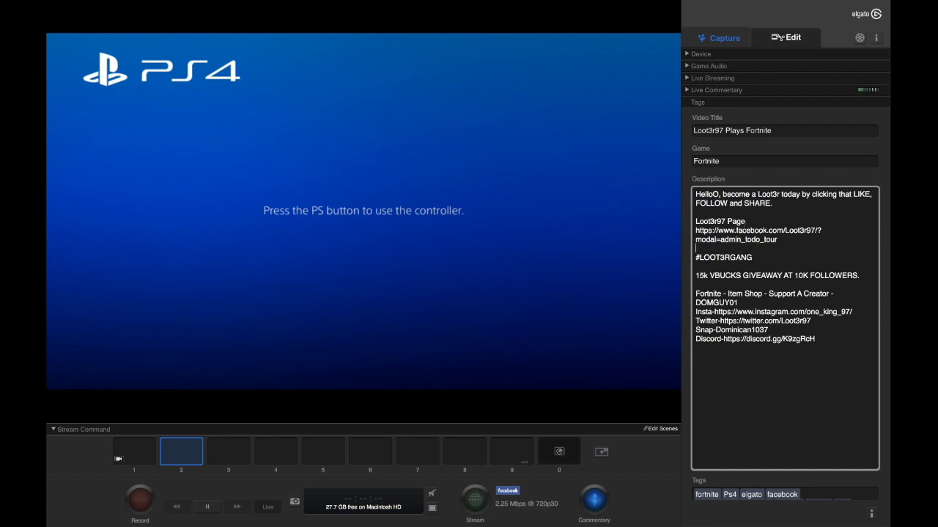
drag(775, 245, 692, 220)
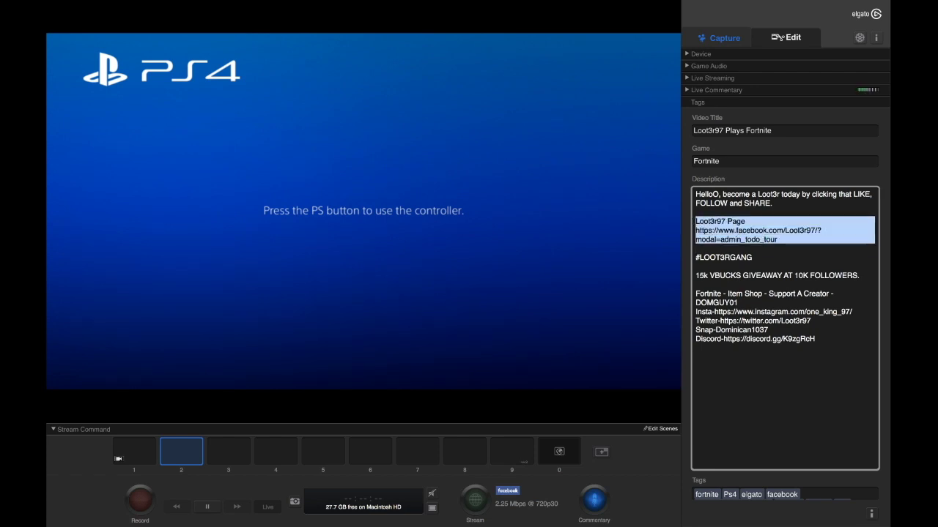
click(785, 217)
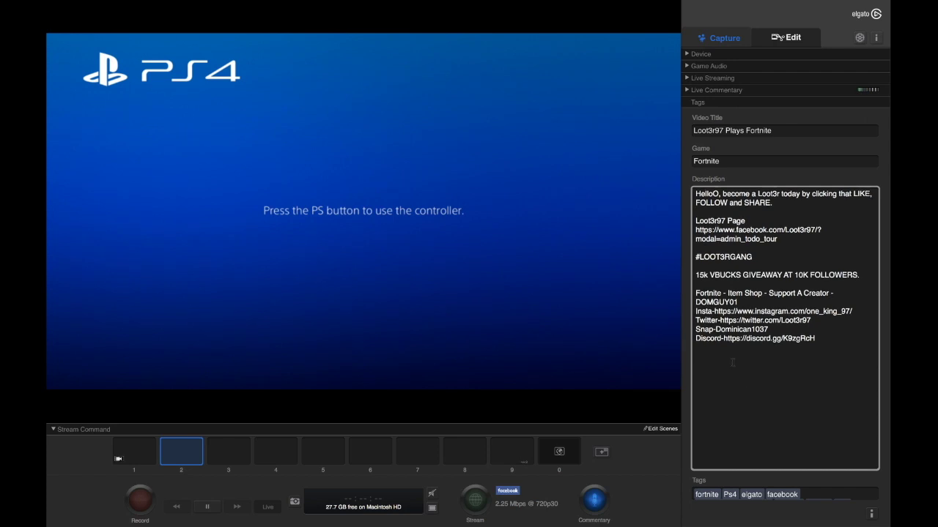
click(700, 495)
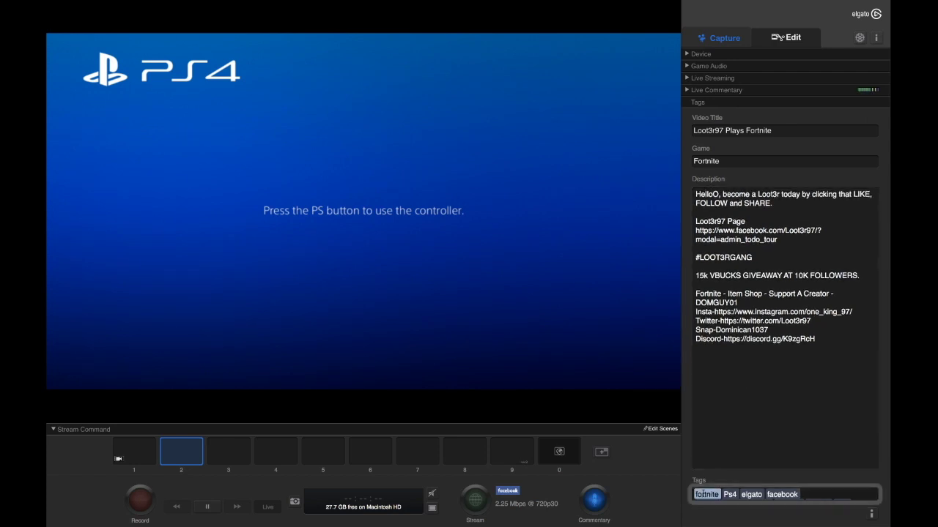
click(770, 496)
click(761, 496)
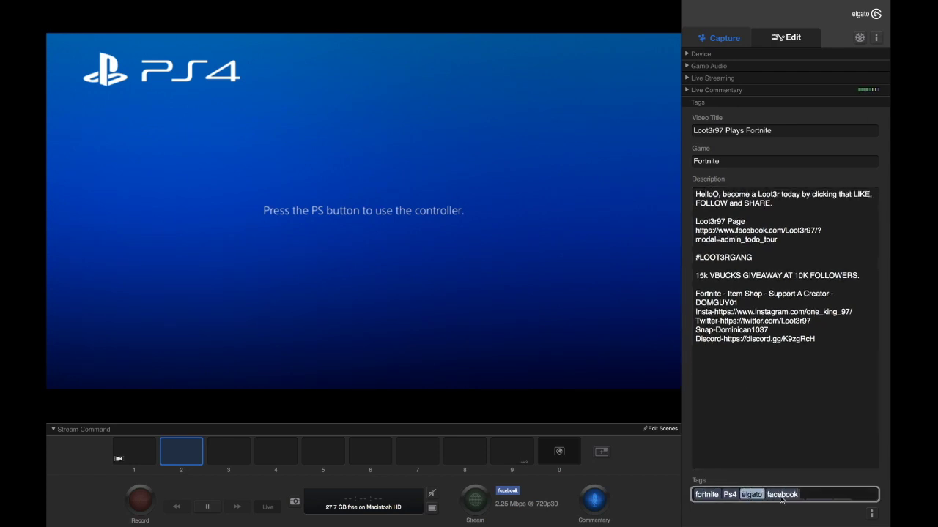
key(super+a)
text(Streams)
scroll(789, 495, left, 6)
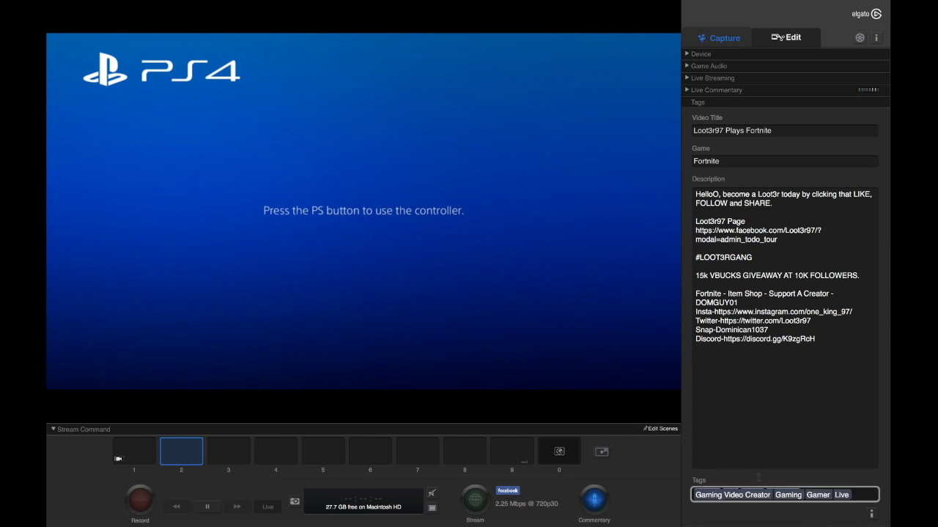
click(808, 494)
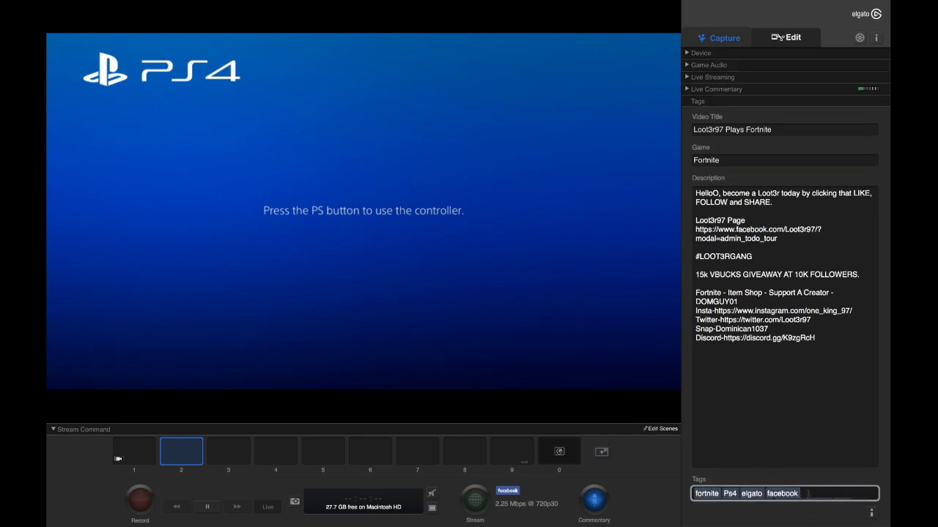
scroll(808, 495, down, 3)
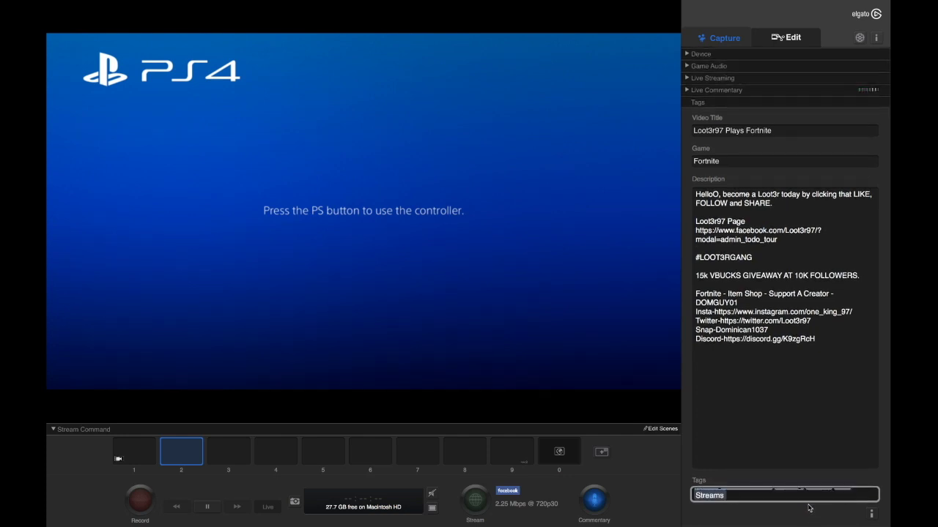
scroll(811, 493, up, 2)
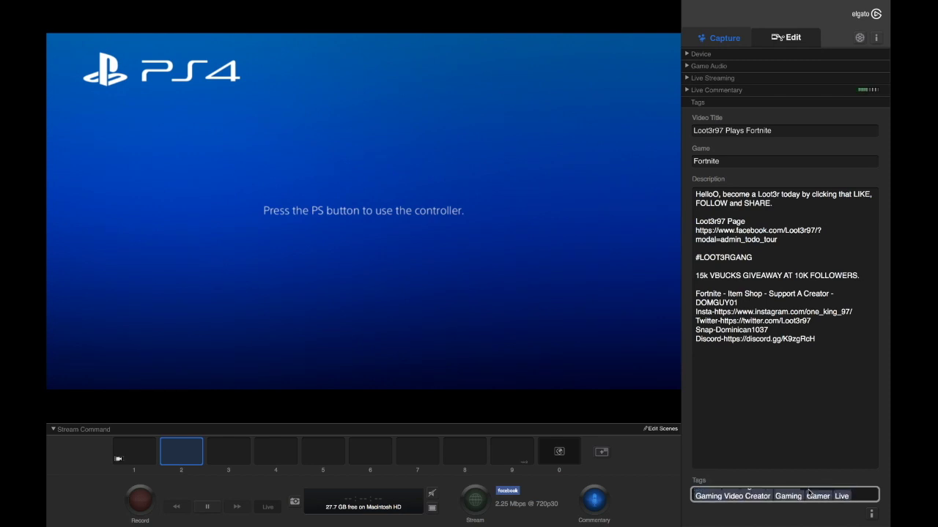
click(803, 496)
key(Right)
key(Right)
key(Right)
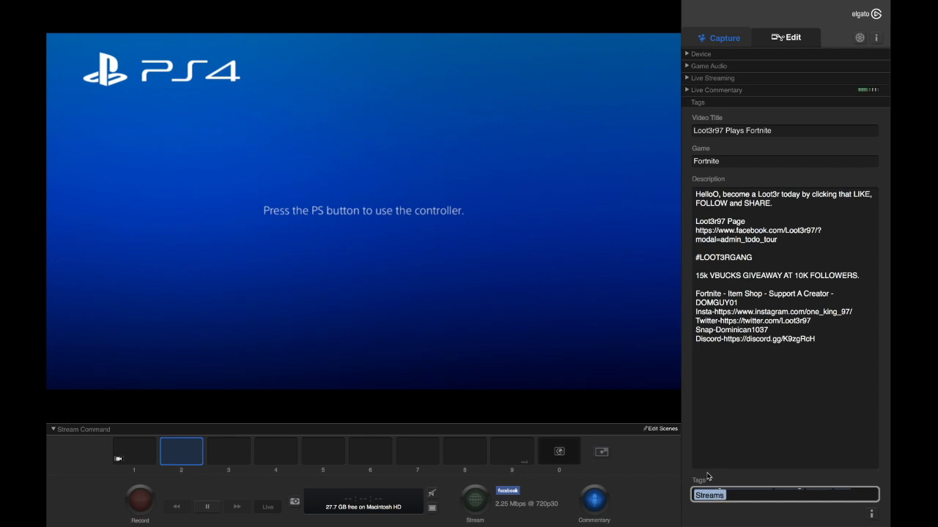
text(fortnite Ps4 elgato facebook)
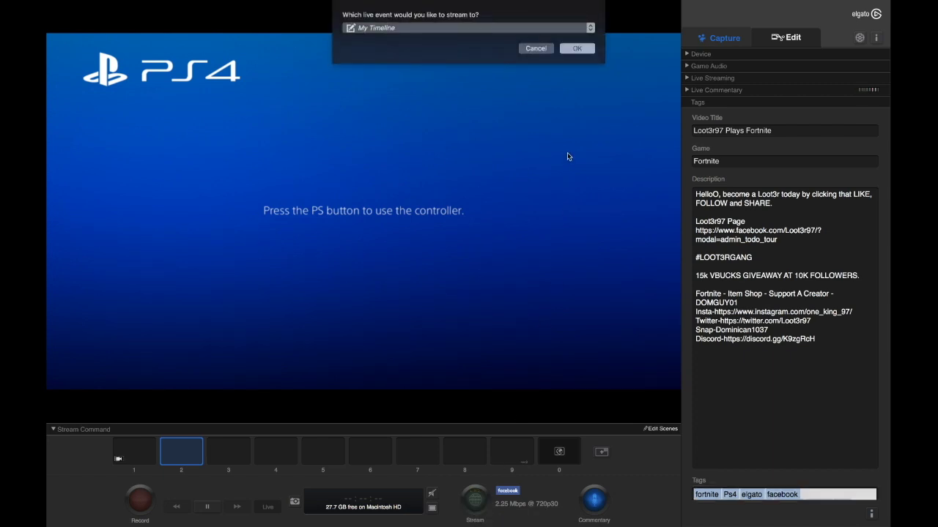
click(463, 29)
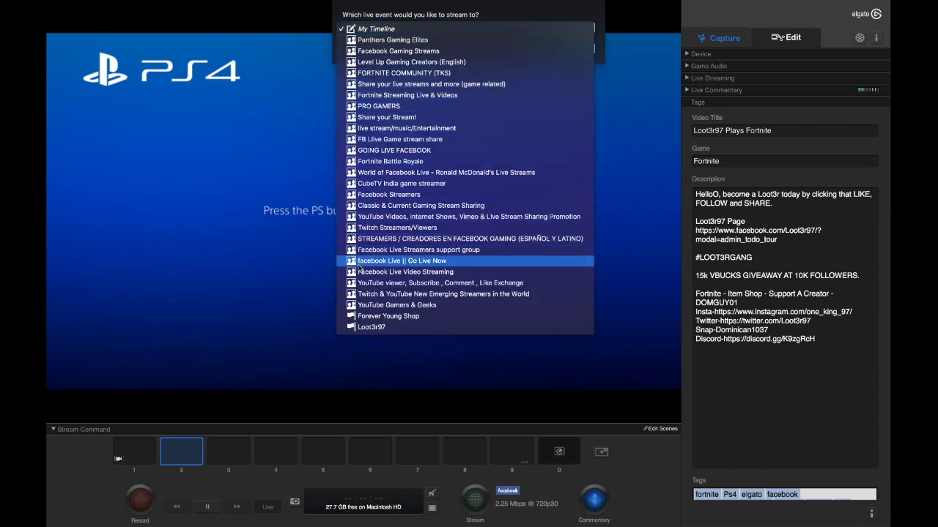
click(369, 328)
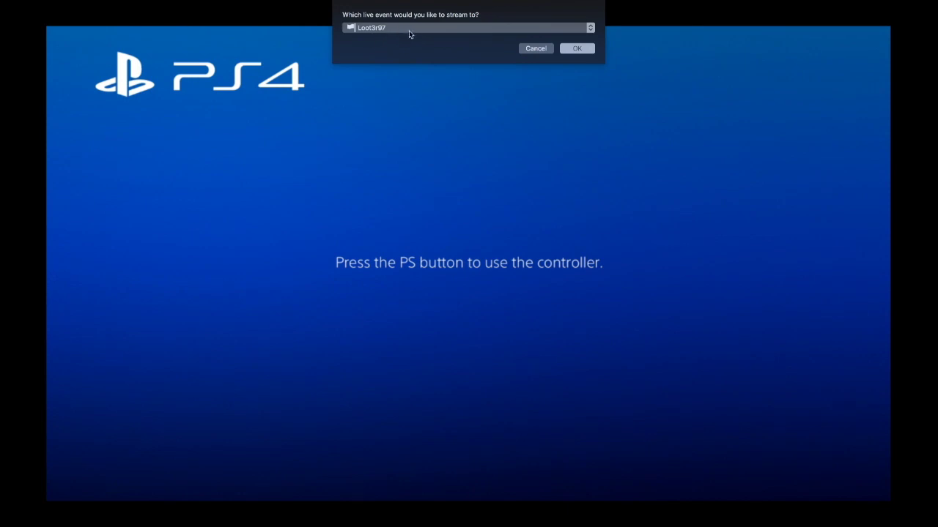
click(549, 50)
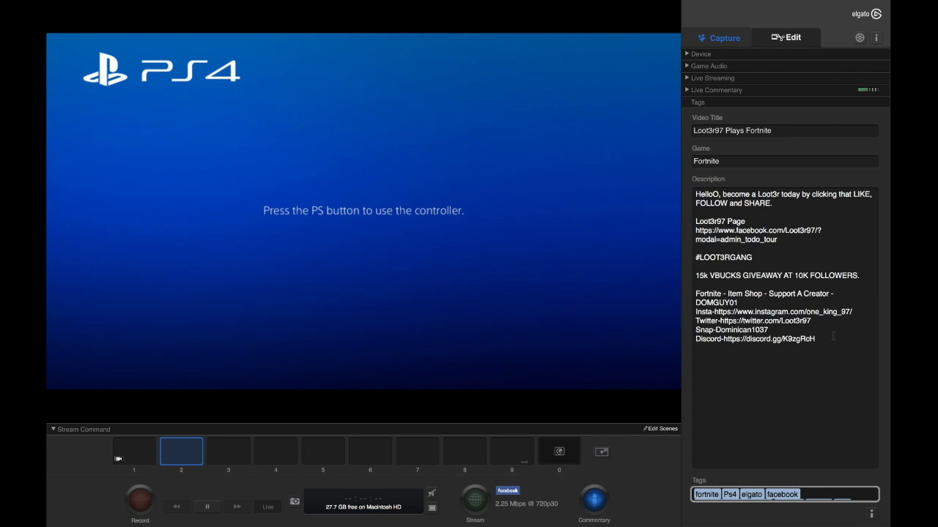
drag(829, 350, 694, 194)
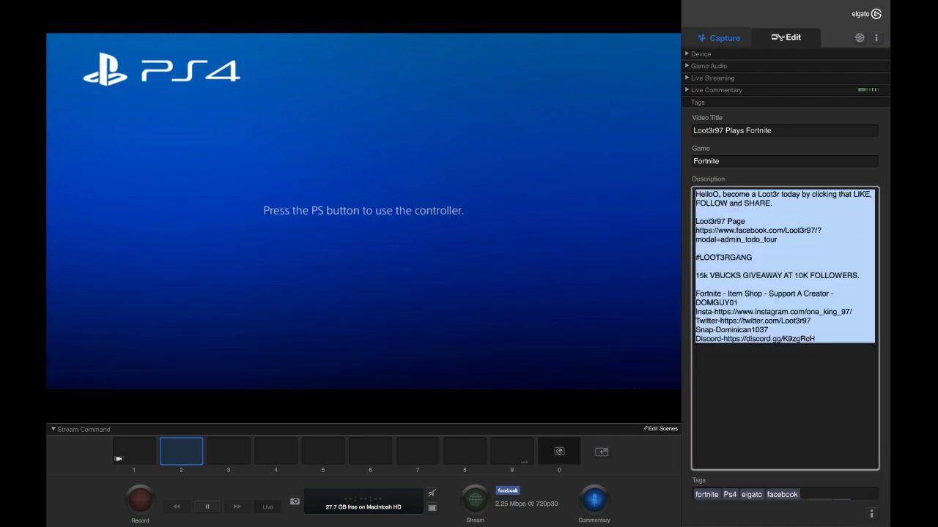
click(782, 130)
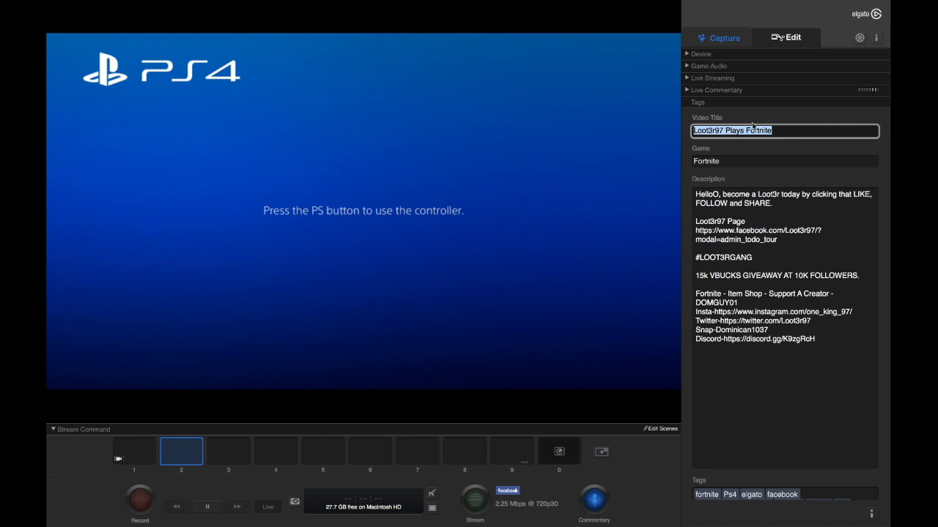
key(Right)
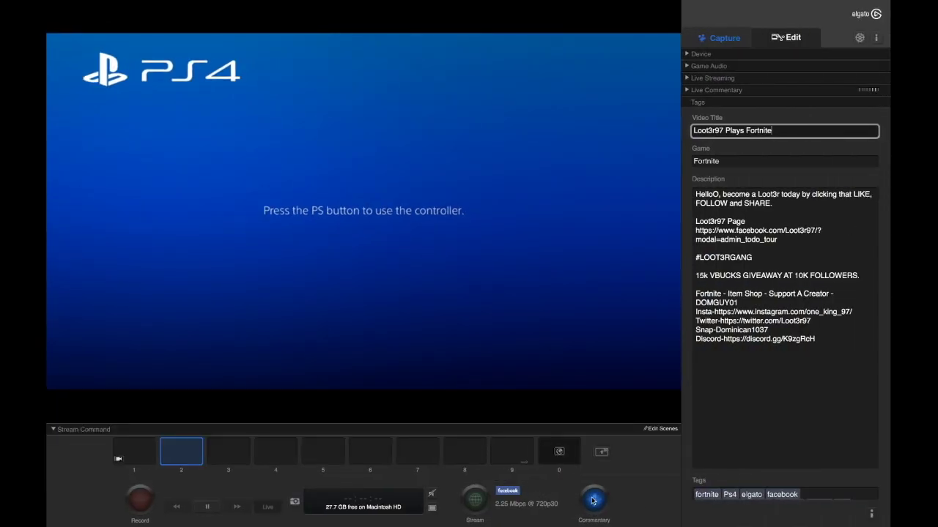
click(596, 503)
click(594, 499)
Step: Place the cursor at the end of the stream's Description text, past its trailing empty line
drag(817, 338, 730, 438)
click(761, 454)
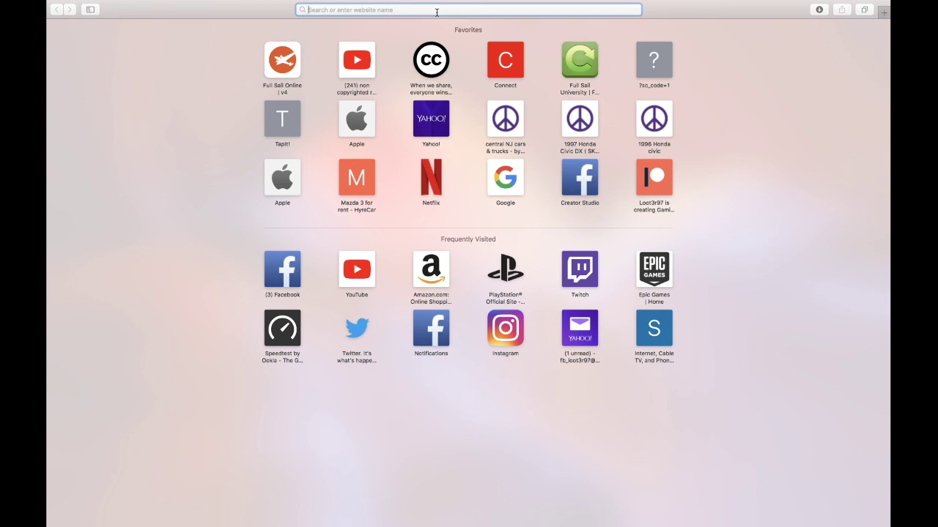
Step: Go to facebook.com/gaming/streamer to load the Gaming Streamer Dashboard
text(facebook.com — (3) Facebook)
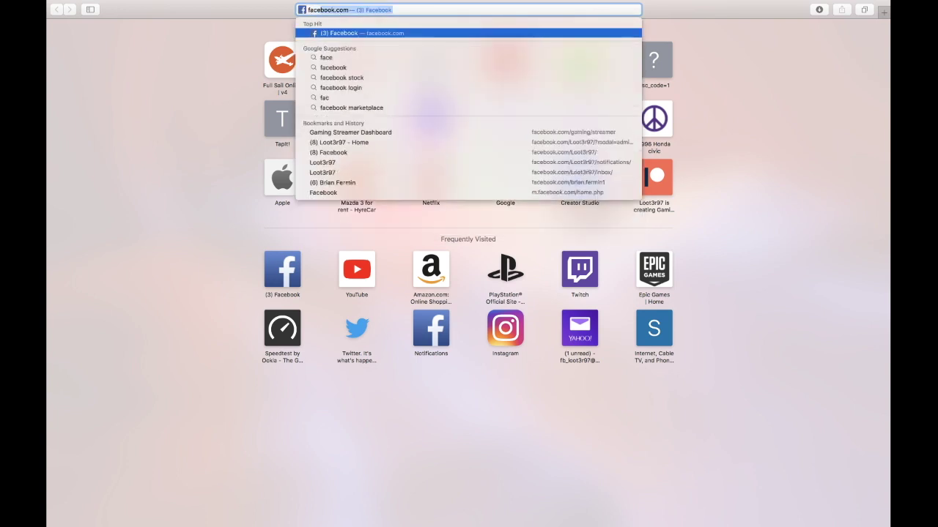
key(Right)
text(/g)
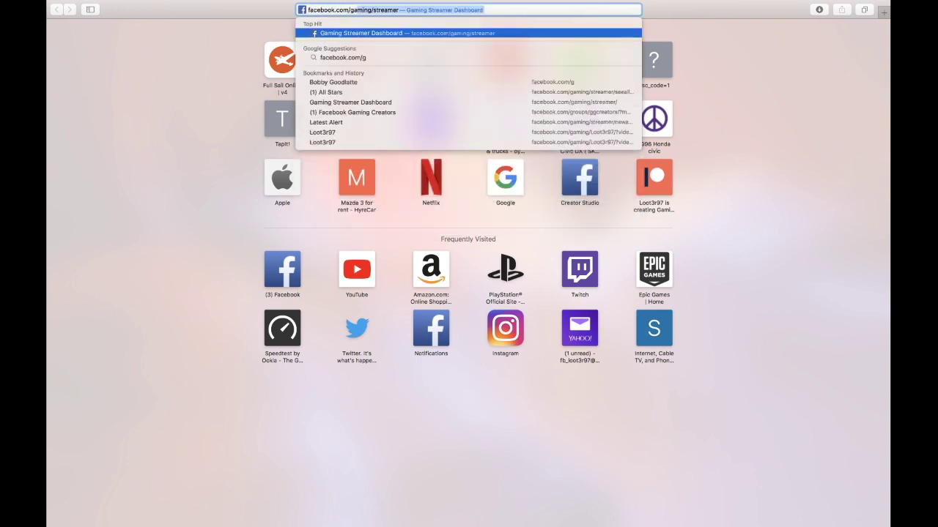
text(aming/)
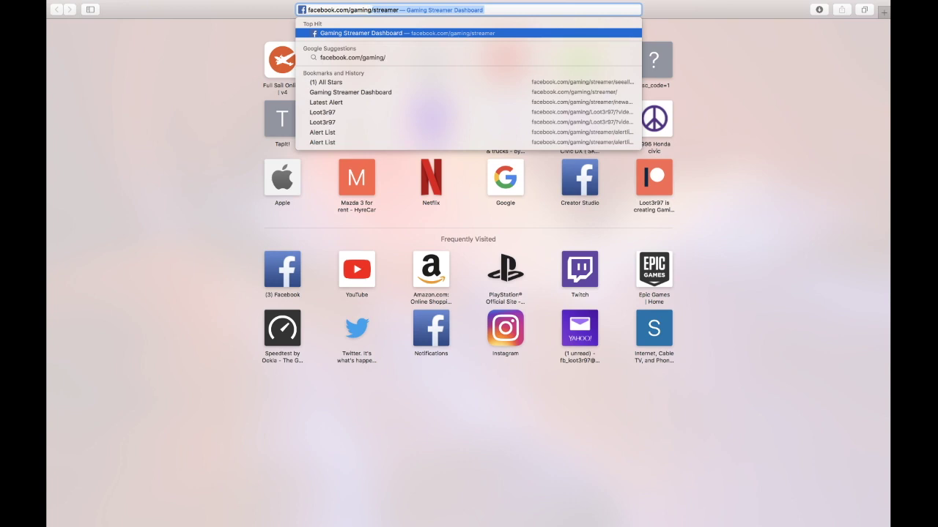
text(str)
key(Return)
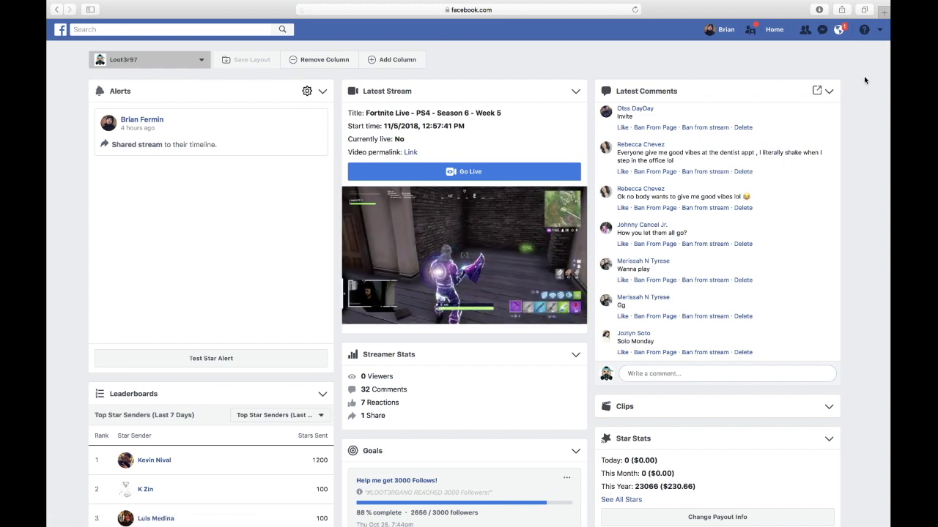
scroll(864, 79, down, 10)
scroll(864, 80, down, 2)
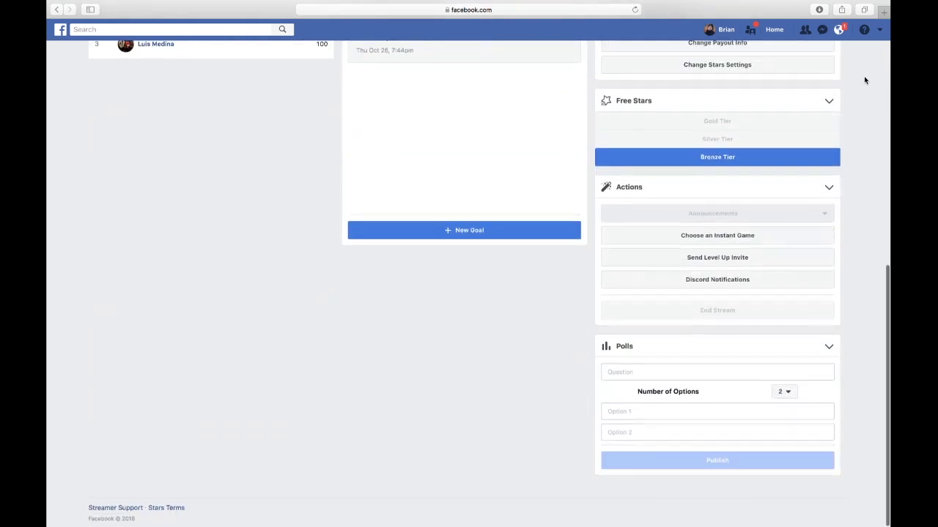
scroll(864, 80, up, 10)
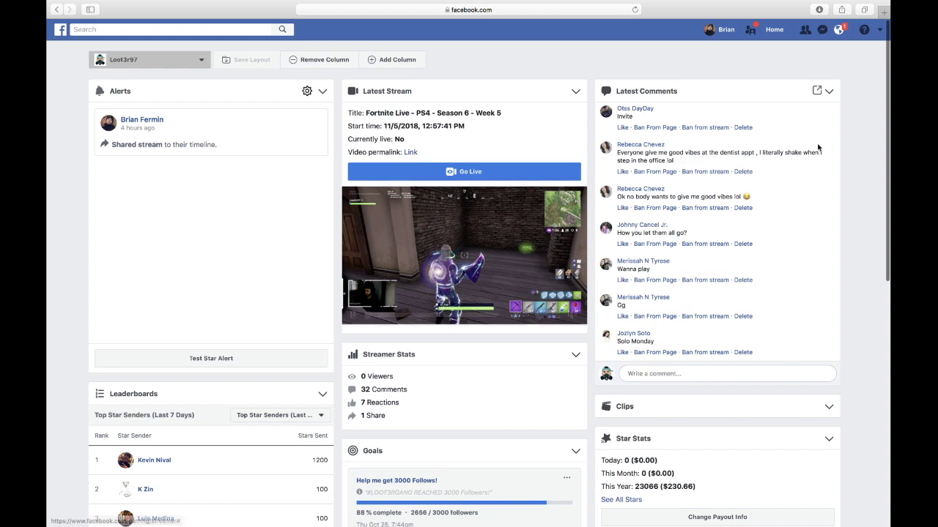
scroll(678, 228, down, 4)
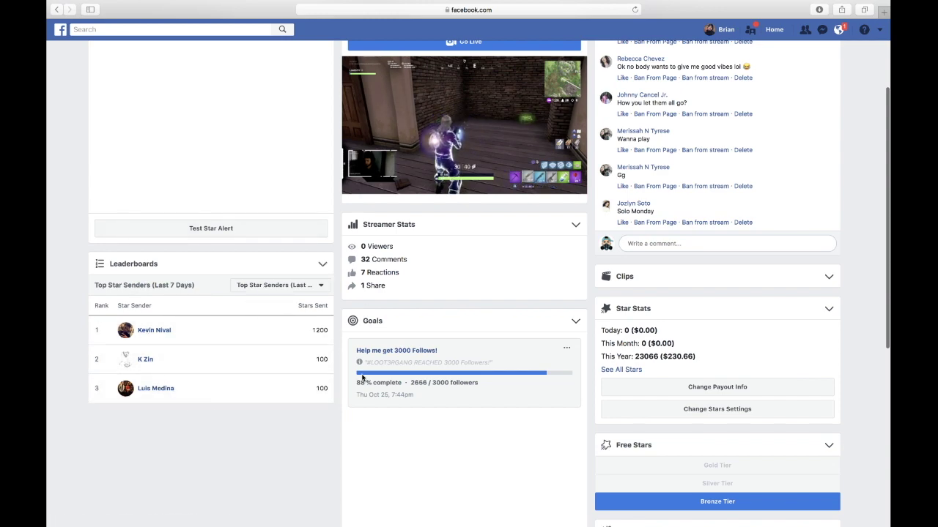
scroll(360, 377, down, 5)
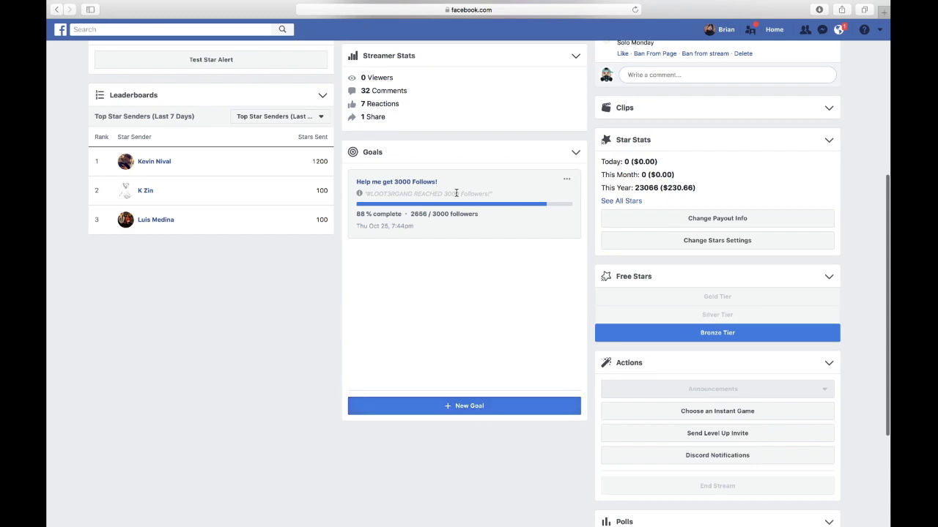
scroll(599, 345, down, 3)
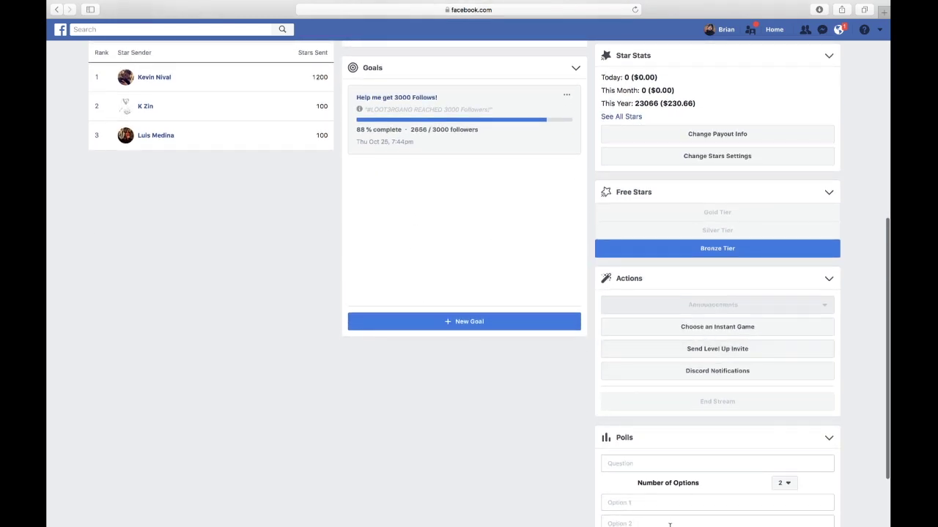
scroll(669, 512, down, 3)
scroll(737, 397, up, 10)
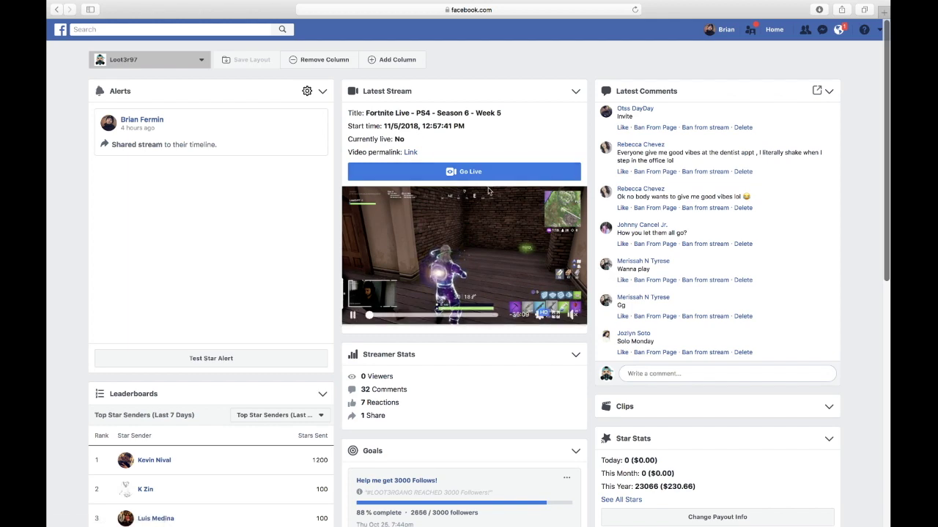
mouse_move(246, 7)
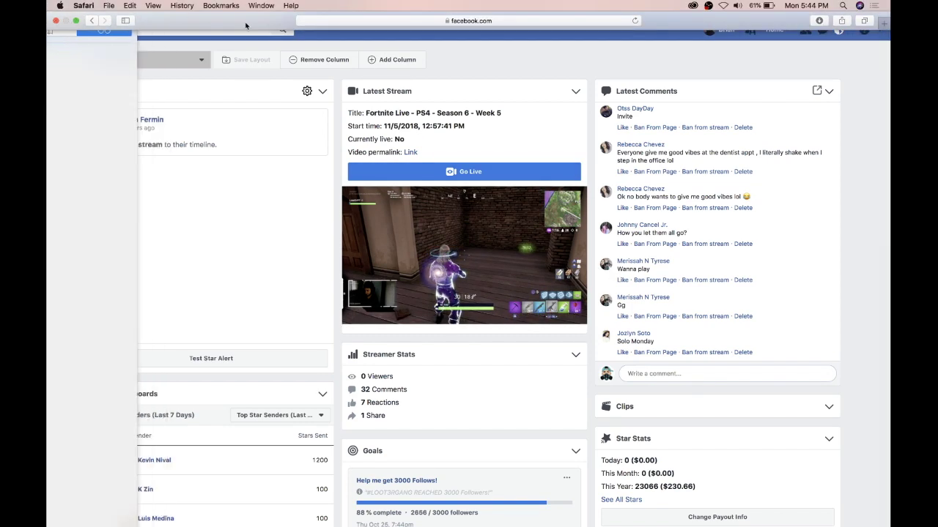